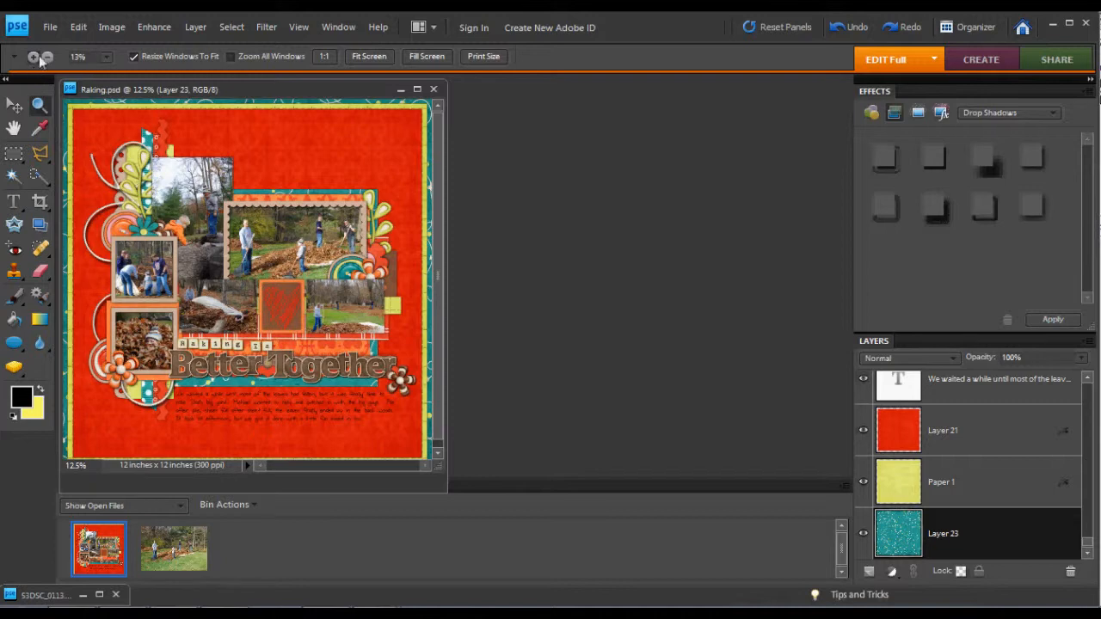
# Zoom in on the layout's swirl-and-leaf cluster to 25% and zoom back out to 12.5%, twice over.
pyautogui.click(138, 172)
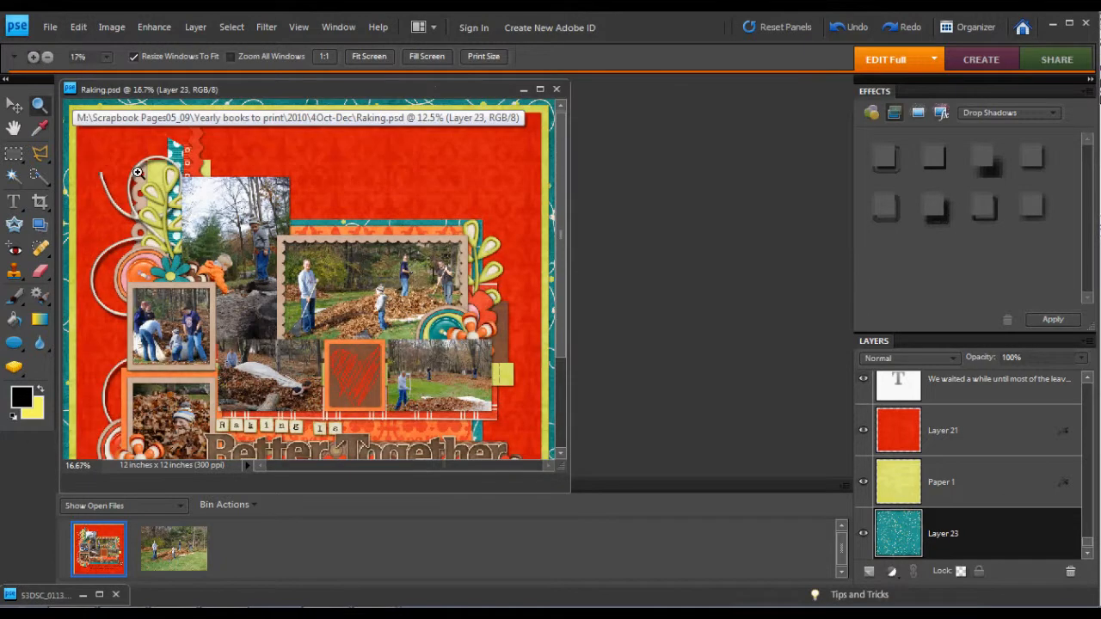
pyautogui.click(138, 172)
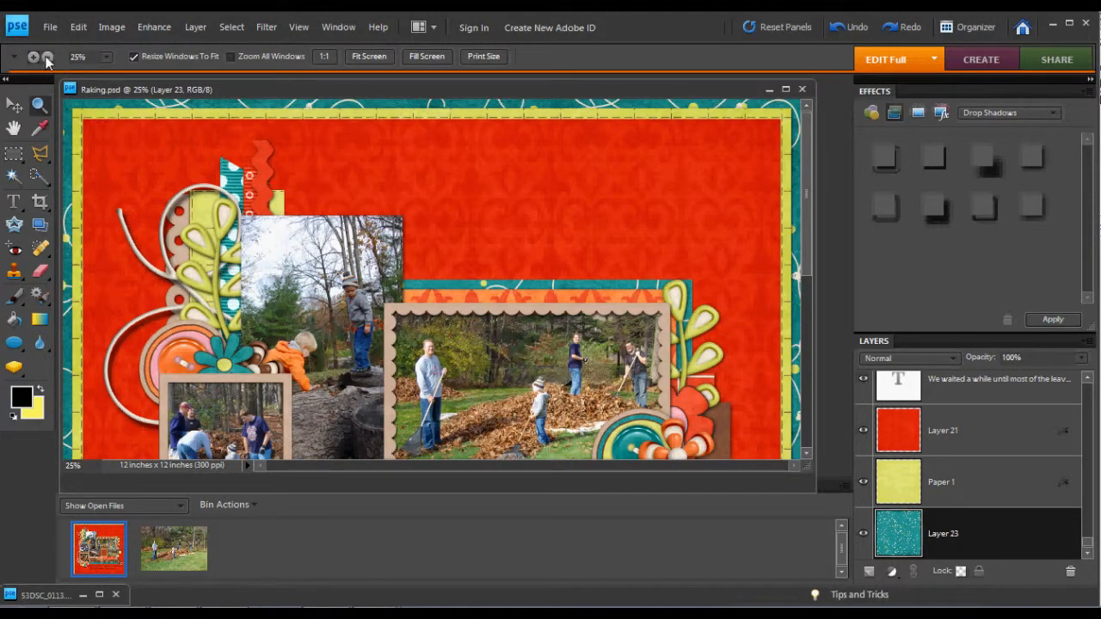
pyautogui.click(191, 176)
pyautogui.click(191, 176)
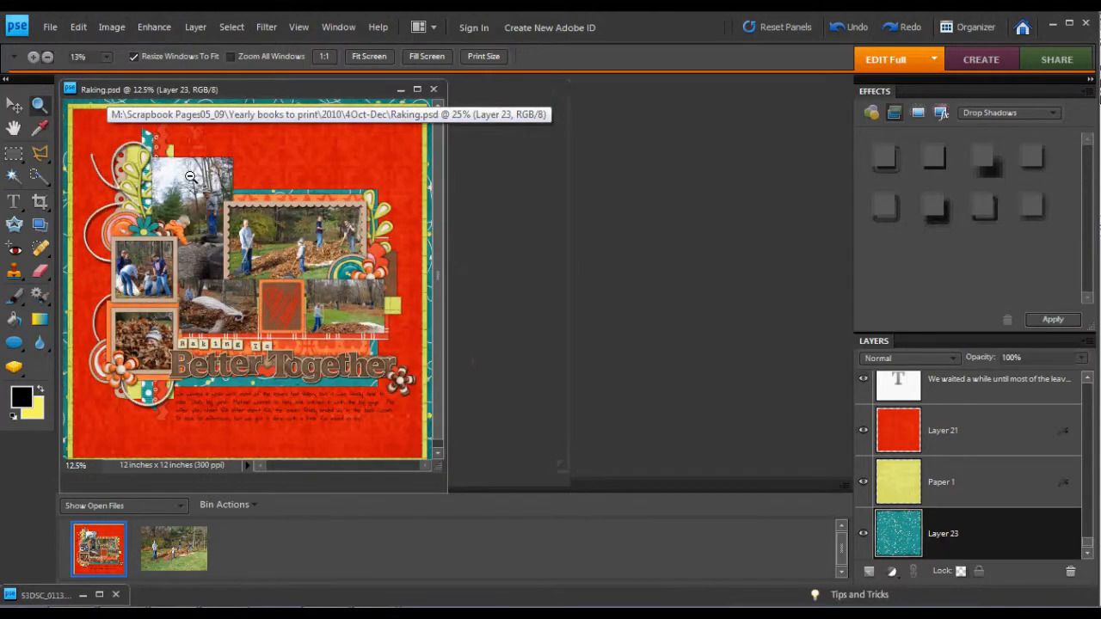
pyautogui.click(34, 57)
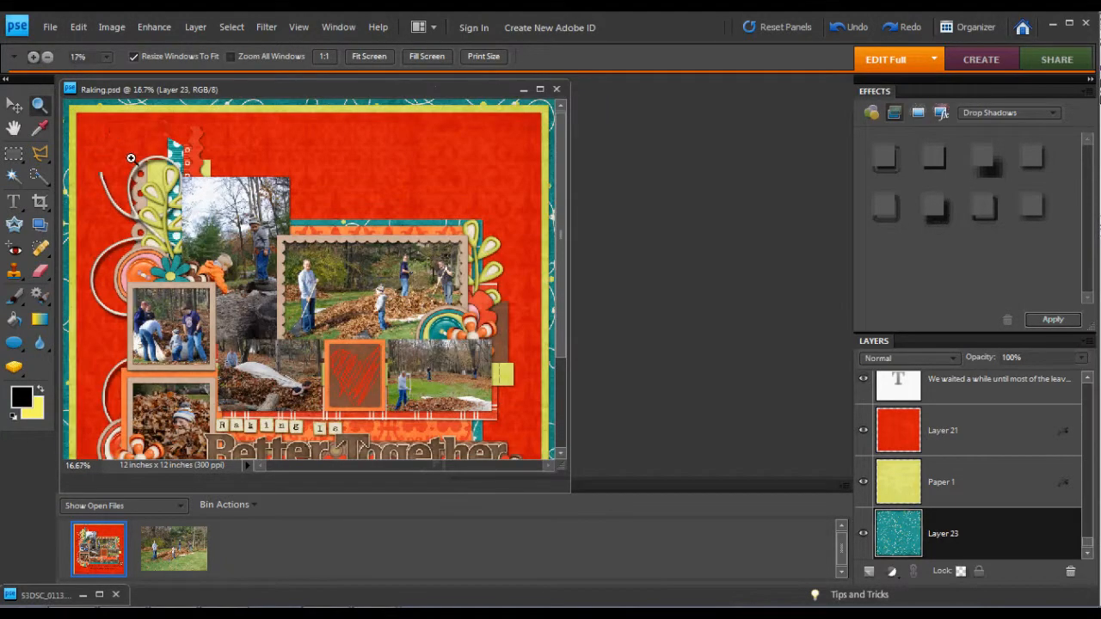
pyautogui.click(131, 158)
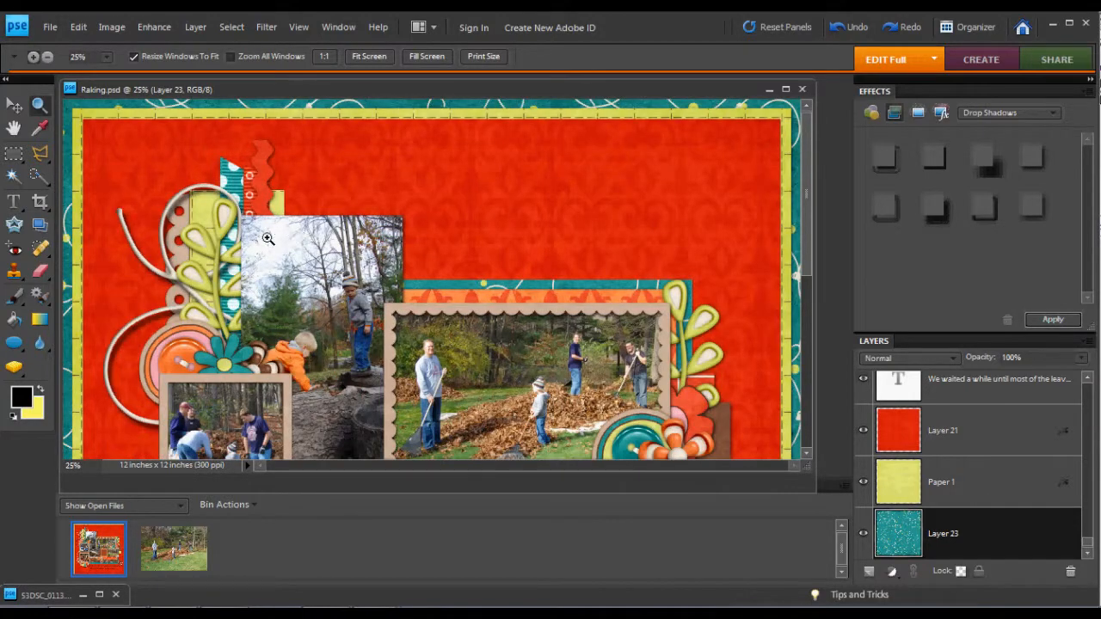
pyautogui.click(47, 57)
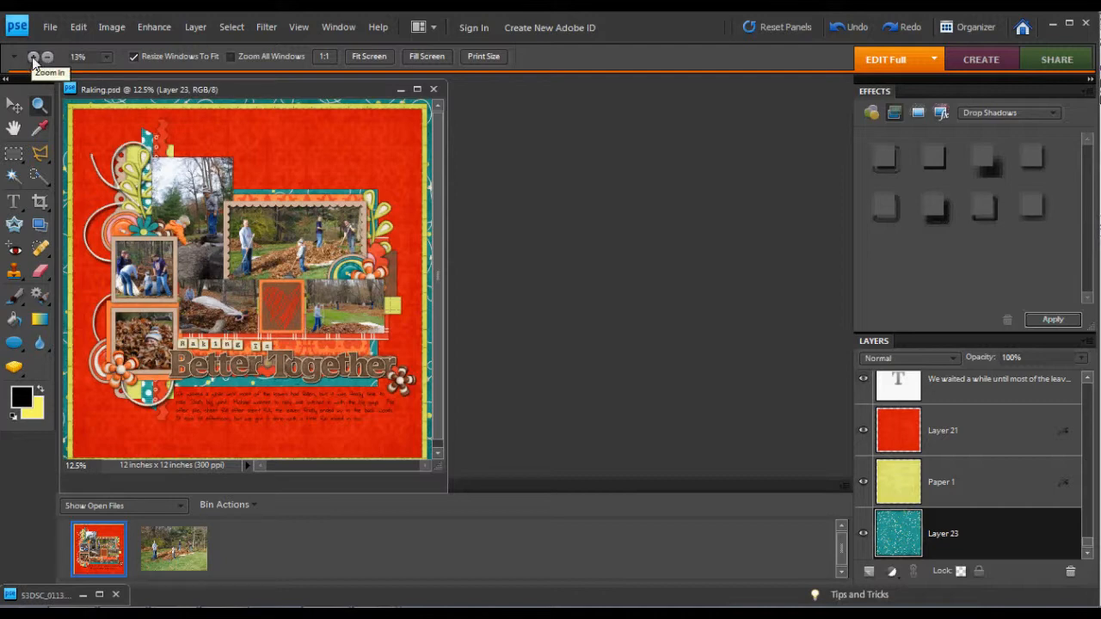
# Zoom in on the brown flower beside the title to 100%, continuing past 200% on the title letters.
pyautogui.click(399, 378)
pyautogui.click(507, 347)
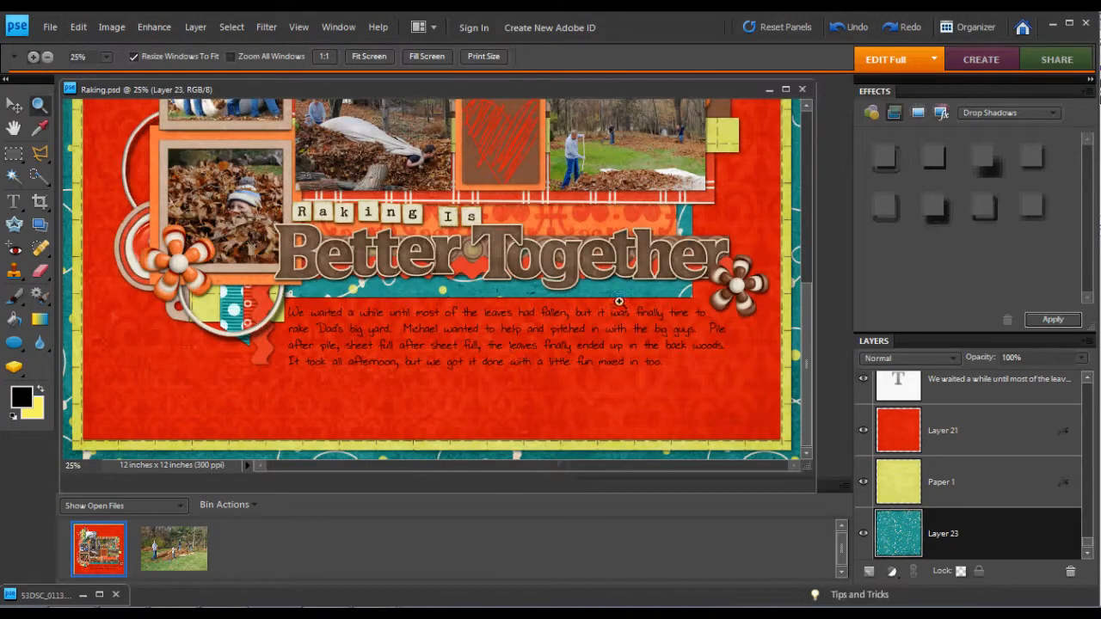
pyautogui.click(732, 288)
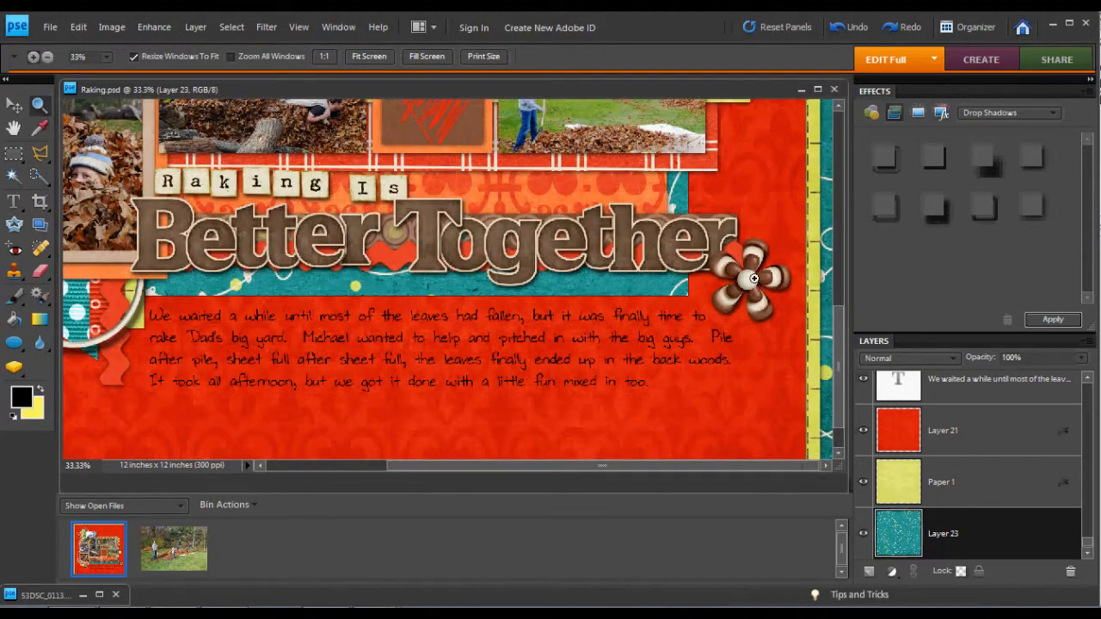
pyautogui.click(741, 413)
pyautogui.click(718, 277)
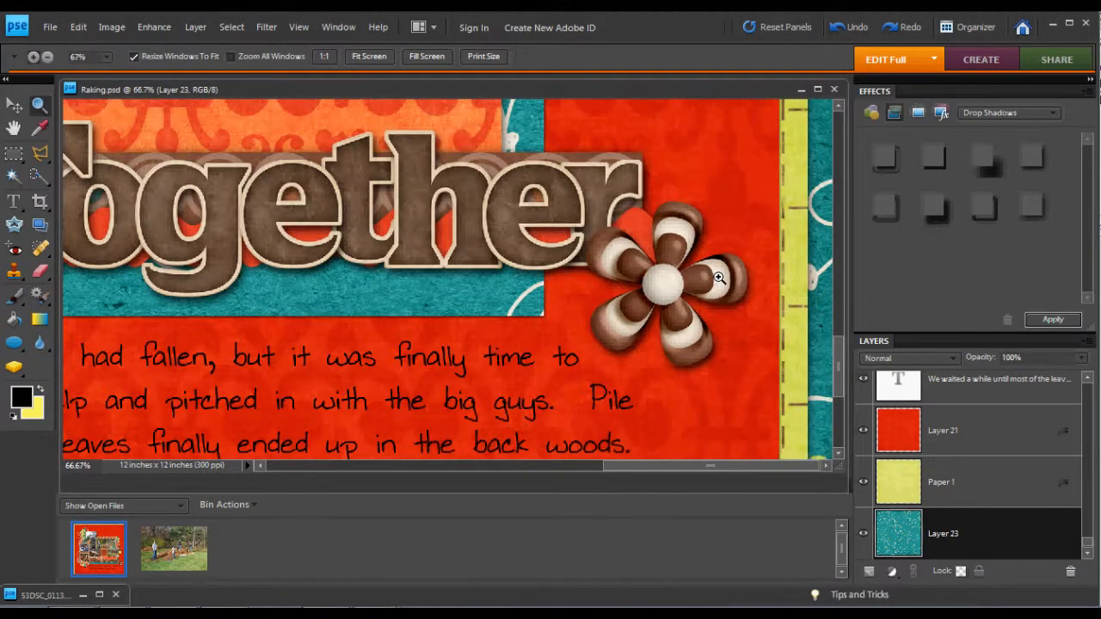
pyautogui.click(677, 277)
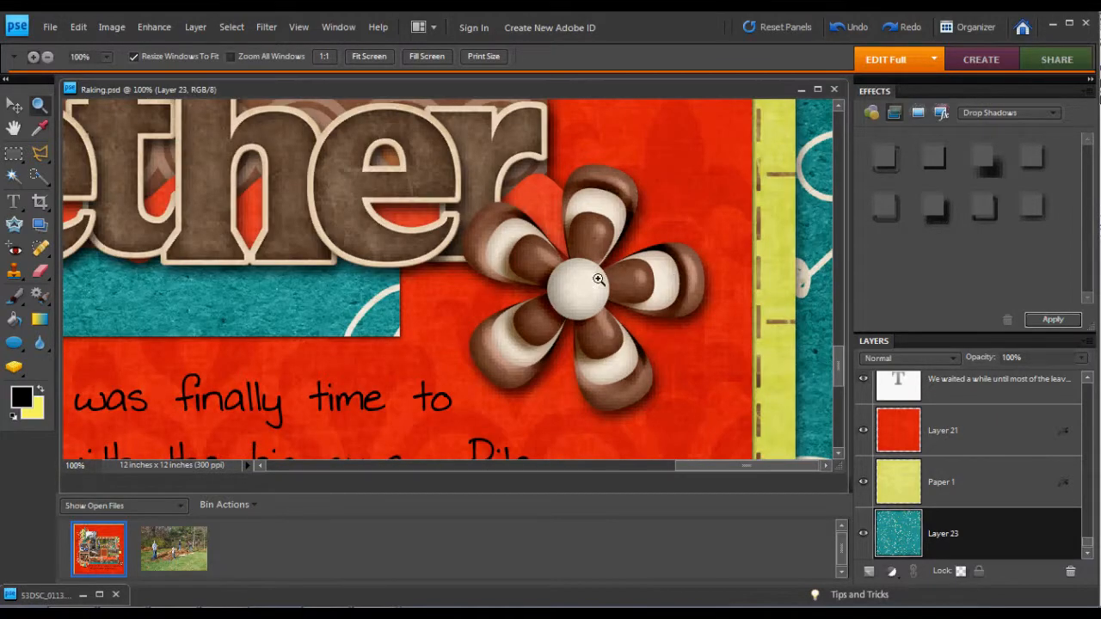
pyautogui.click(109, 152)
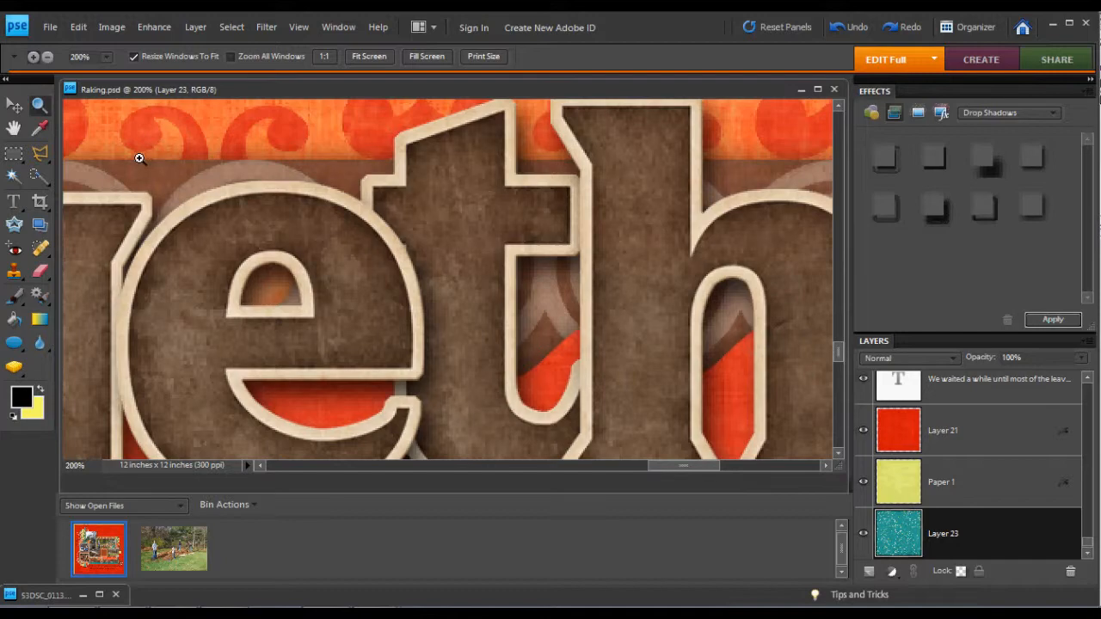
pyautogui.click(139, 159)
# Zoom out step by step from the title letters until the whole layout is displayed at 6.25%.
pyautogui.click(48, 57)
pyautogui.click(164, 199)
pyautogui.click(163, 197)
pyautogui.click(164, 197)
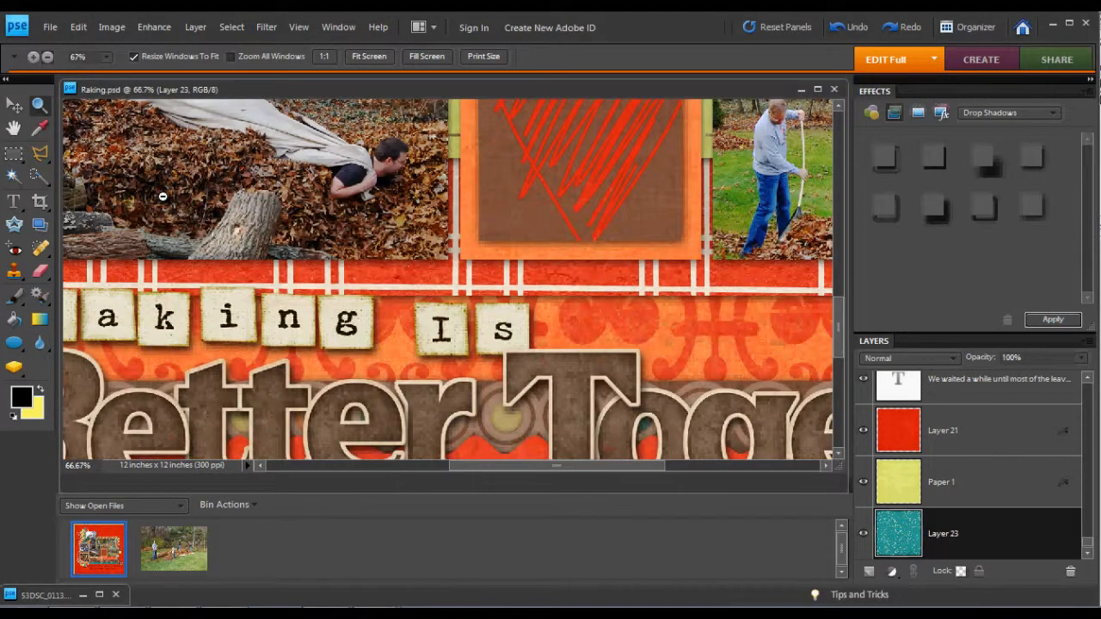
pyautogui.click(163, 197)
pyautogui.click(163, 196)
pyautogui.click(163, 197)
pyautogui.click(164, 197)
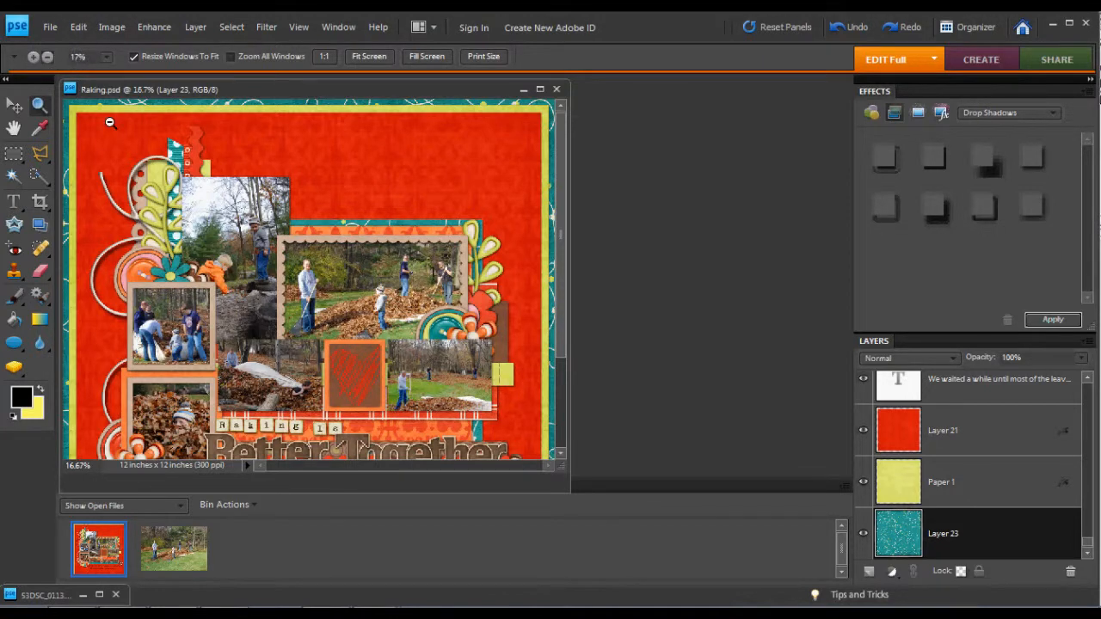
pyautogui.click(116, 152)
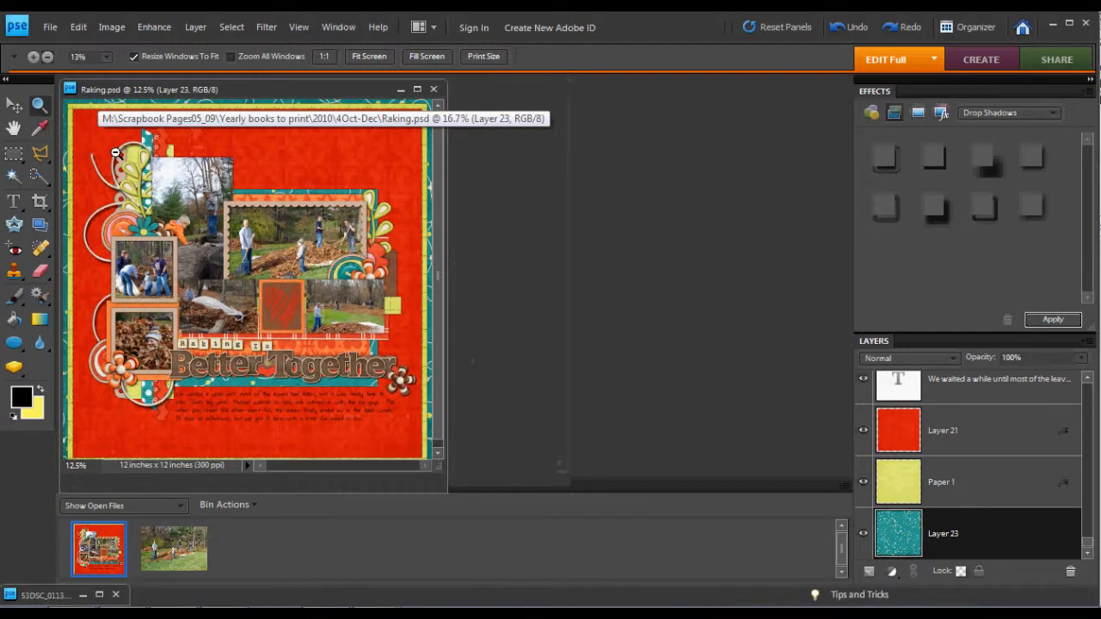
pyautogui.click(123, 172)
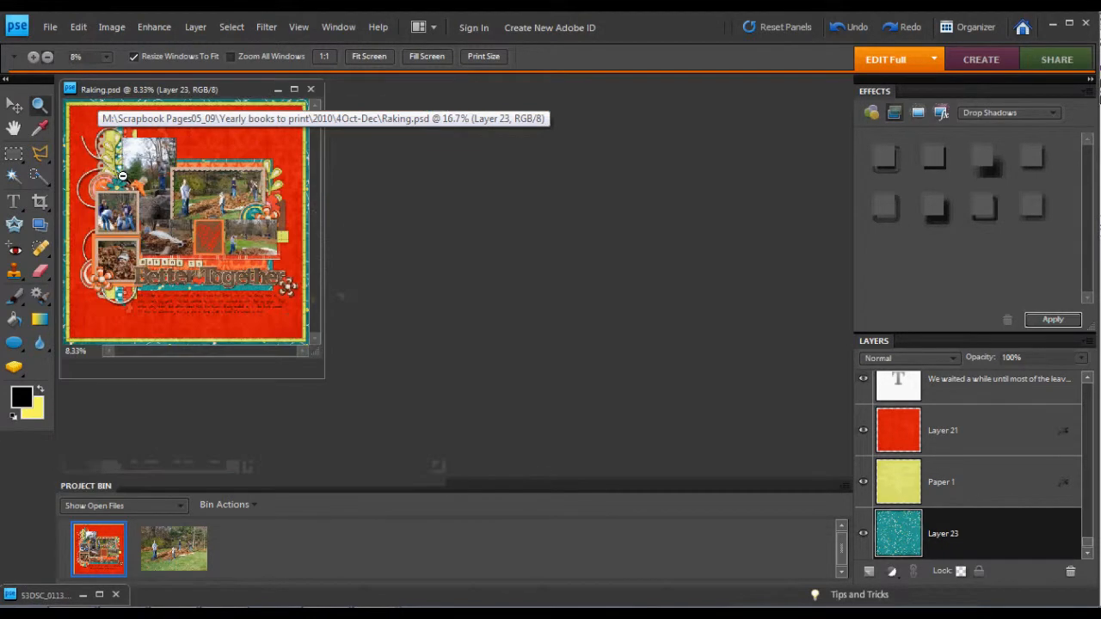
pyautogui.click(123, 170)
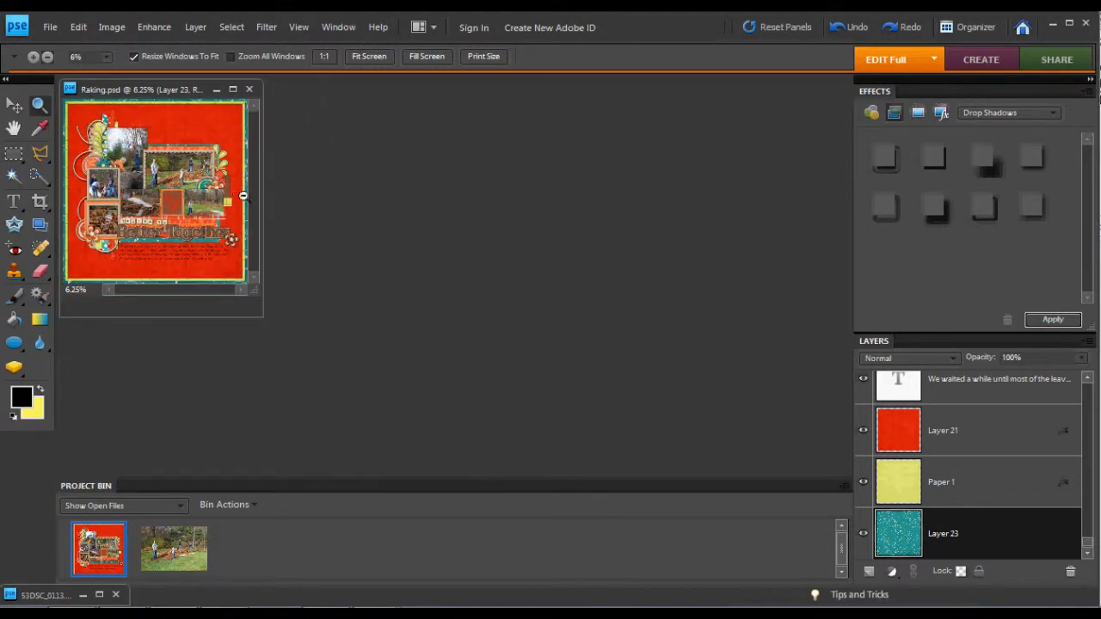
# Zoom in on the layout to 16.7% and enter an exact zoom level of 15%.
pyautogui.click(119, 134)
pyautogui.click(119, 134)
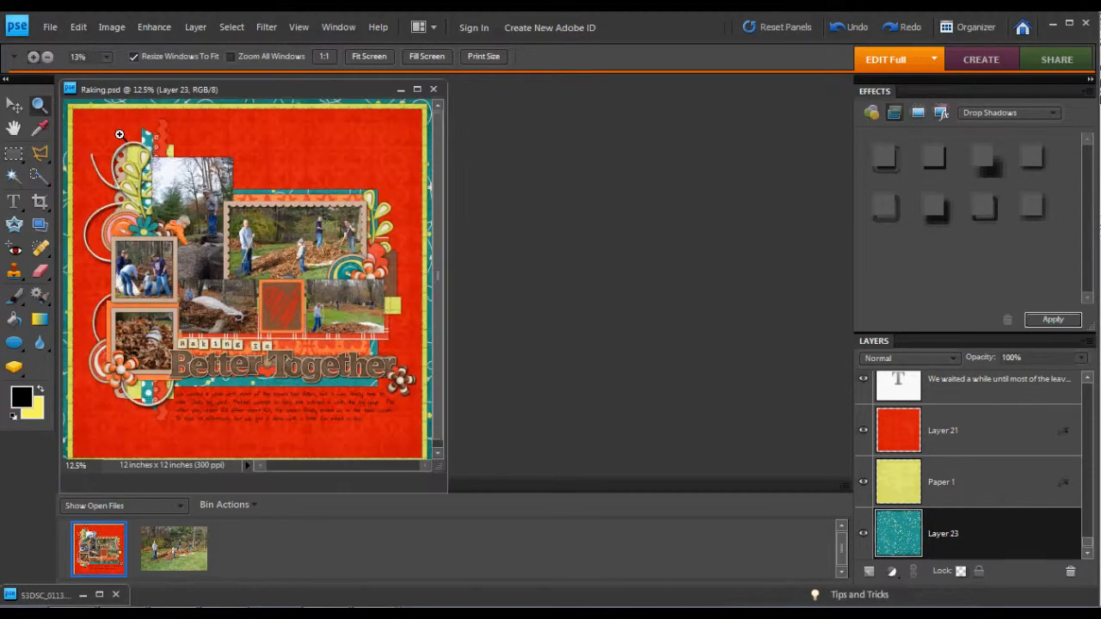
pyautogui.click(119, 134)
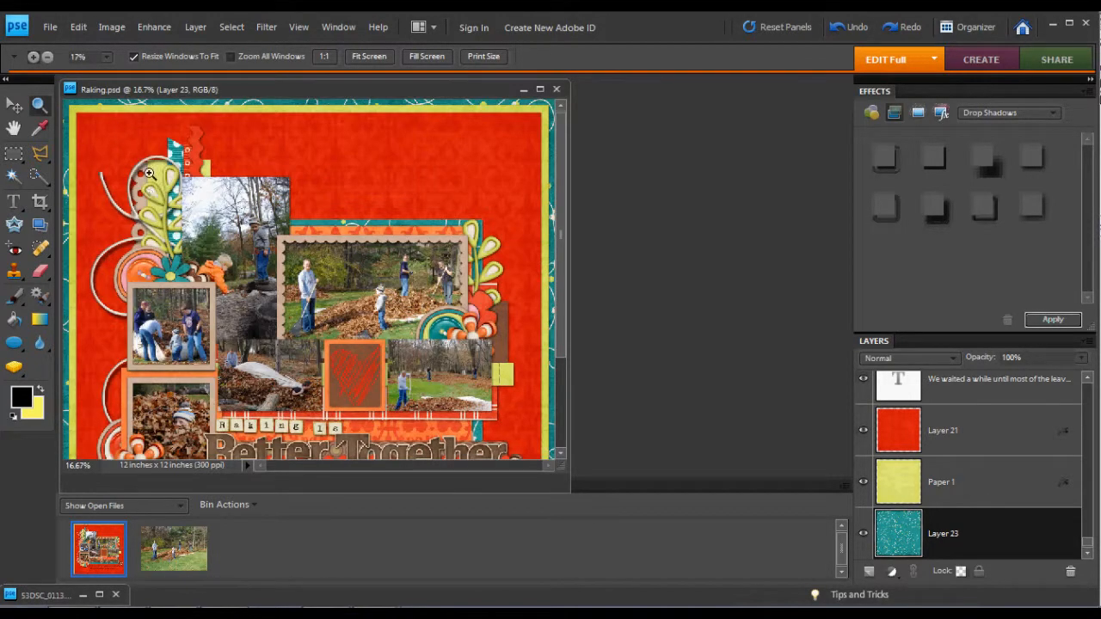
pyautogui.click(73, 57)
pyautogui.write('15')
pyautogui.press('Return')
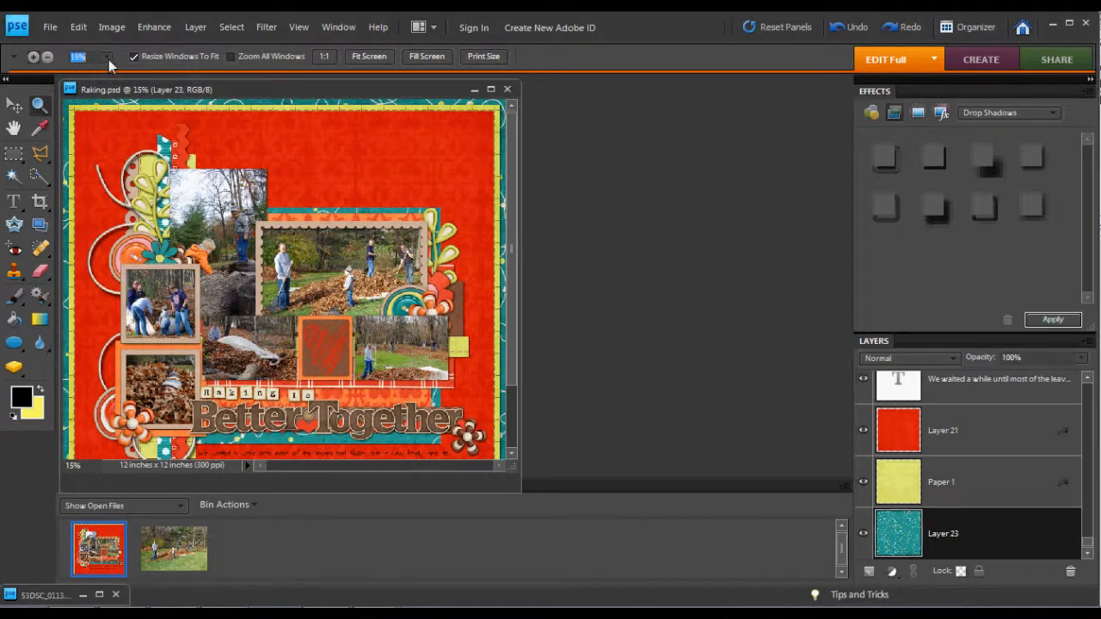
# Shrink the layout to the 1% zoom level and enlarge it stepwise to 12.5%.
pyautogui.moveTo(107, 75)
pyautogui.mouseDown()
pyautogui.moveTo(119, 75)
pyautogui.moveTo(106, 75)
pyautogui.mouseUp()
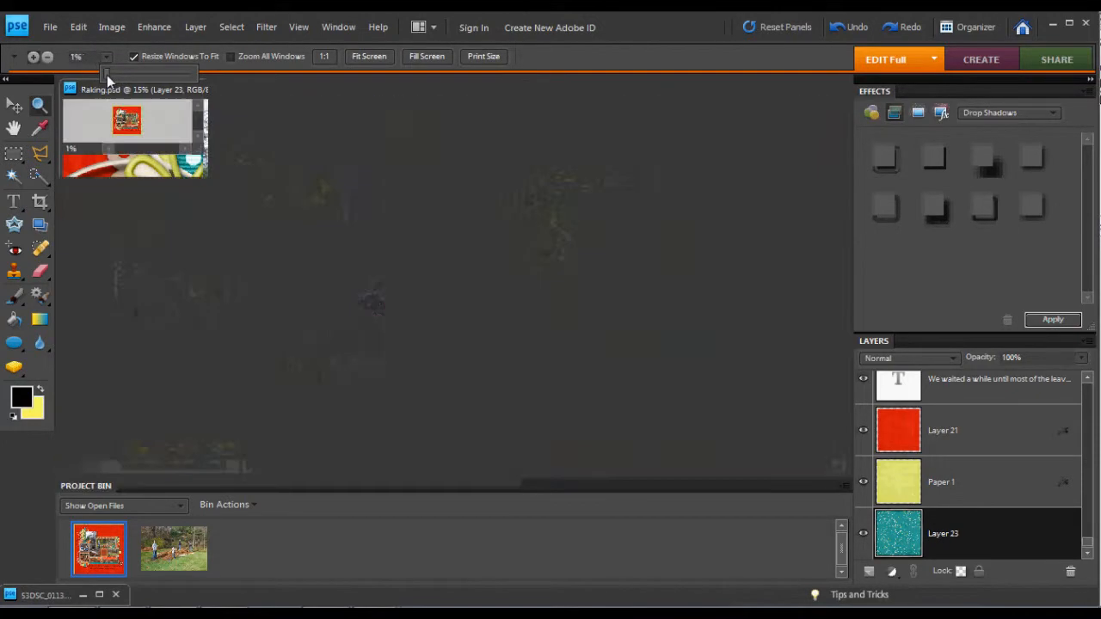
pyautogui.click(47, 59)
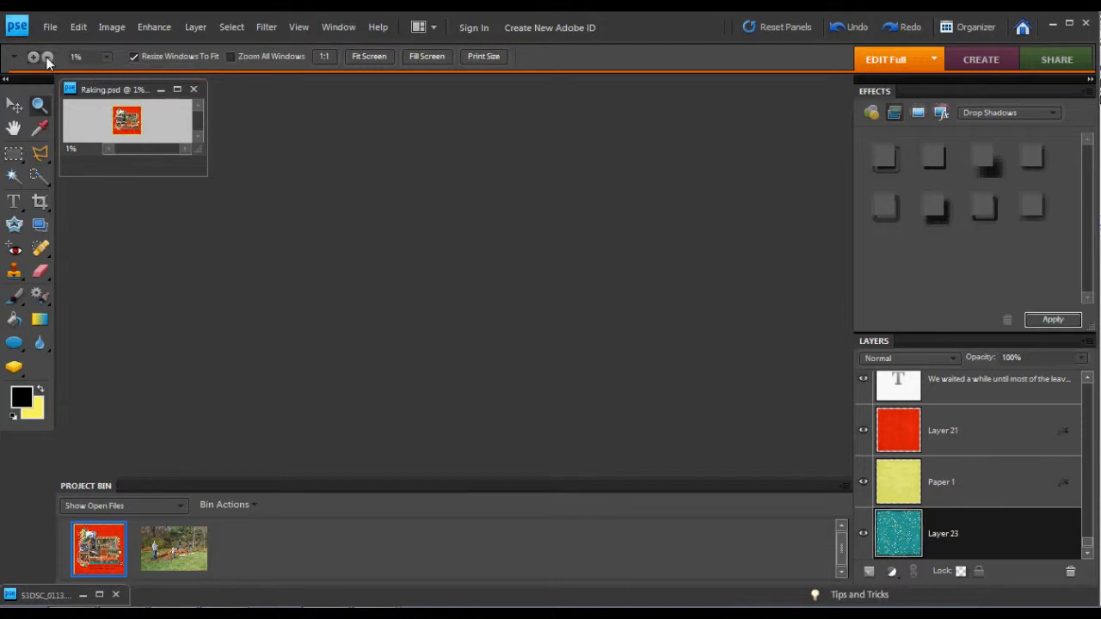
pyautogui.click(136, 129)
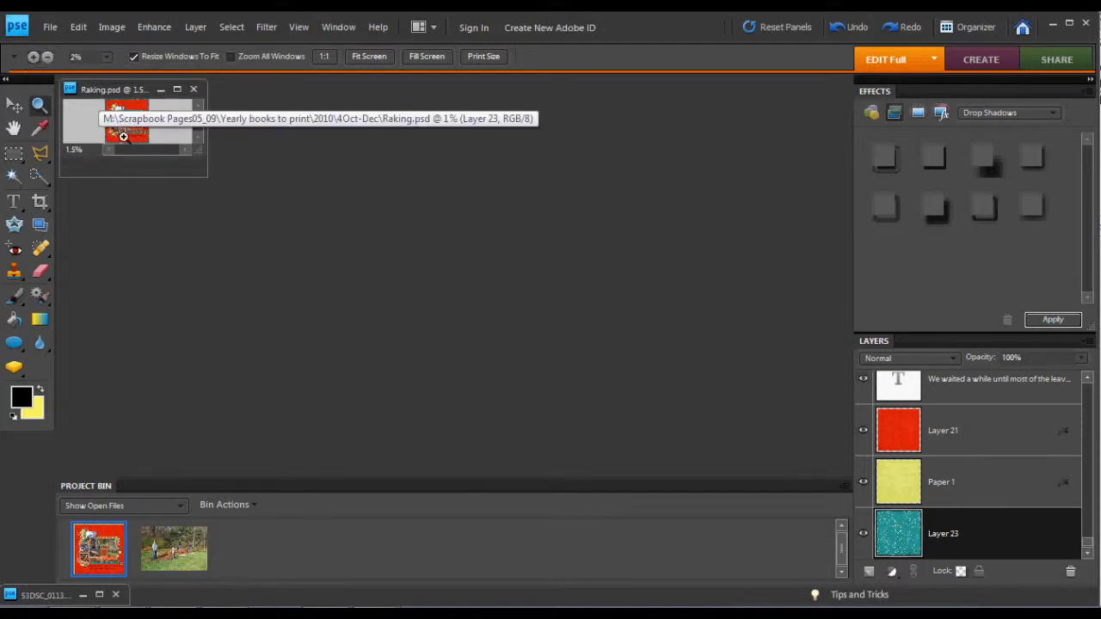
pyautogui.click(138, 148)
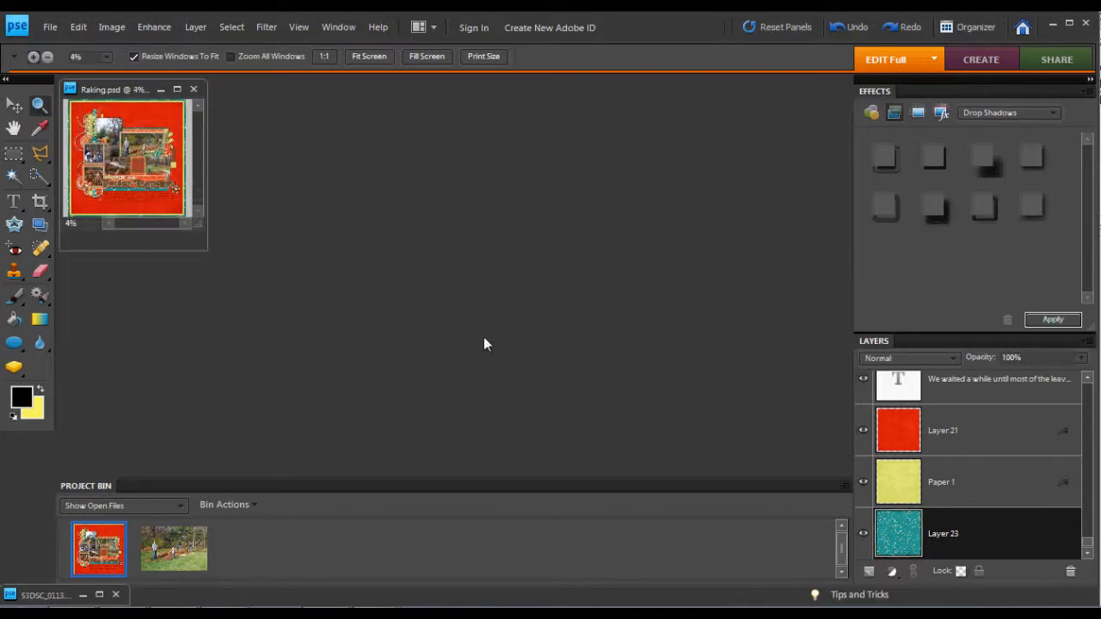
pyautogui.click(141, 190)
pyautogui.click(139, 191)
pyautogui.click(139, 191)
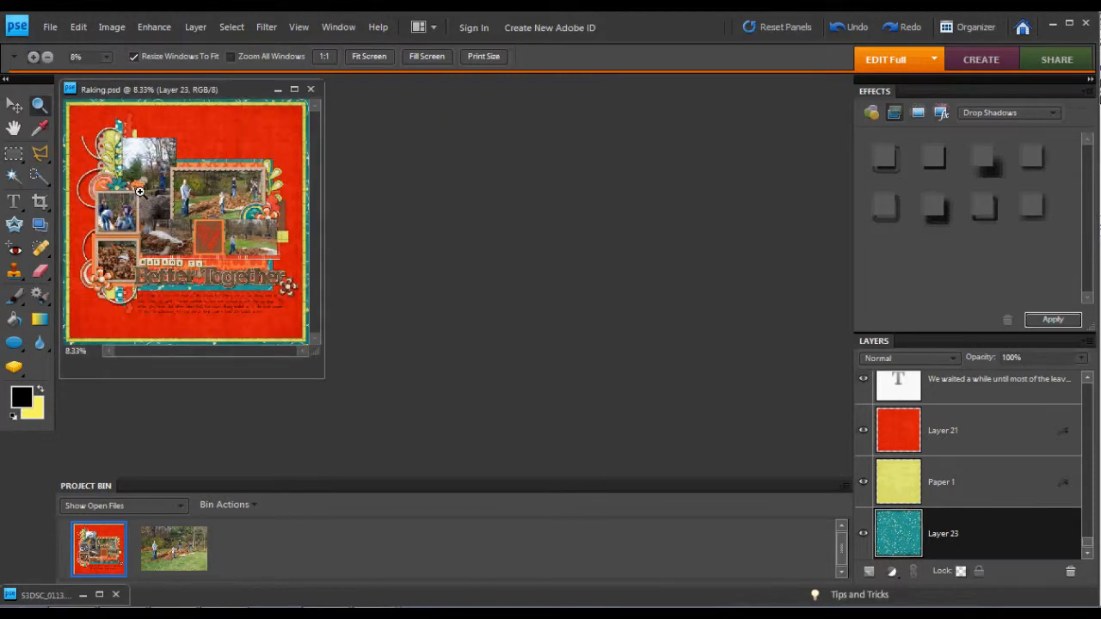
pyautogui.click(139, 191)
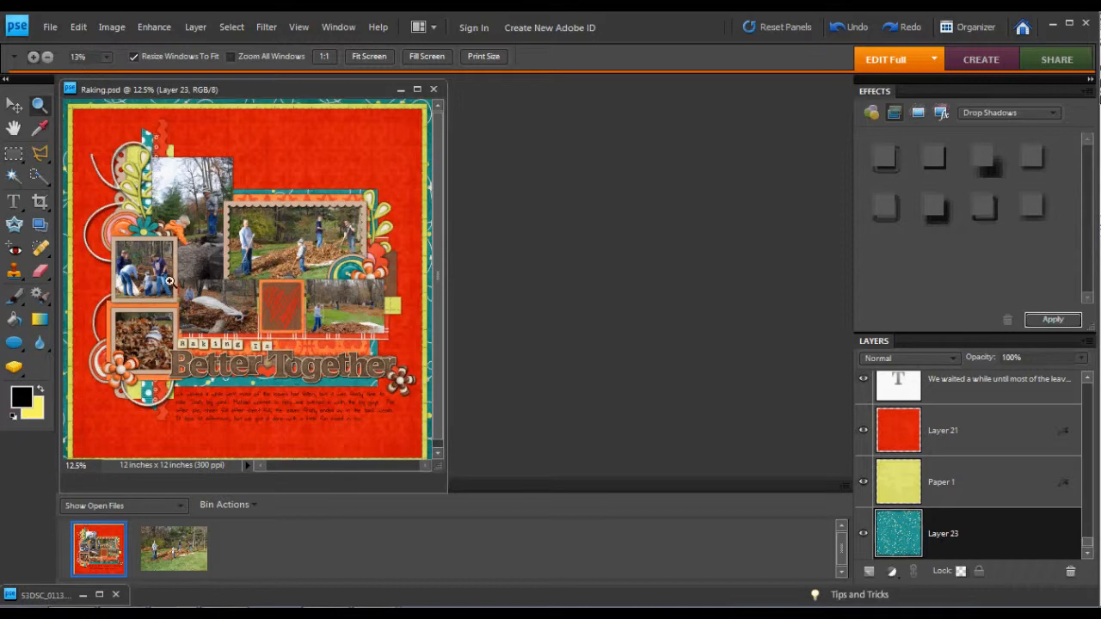
# Scroll the layout down and back up, and zoom out to 8.33% and back in to 12.5%.
pyautogui.scroll(-1, 439, 356)
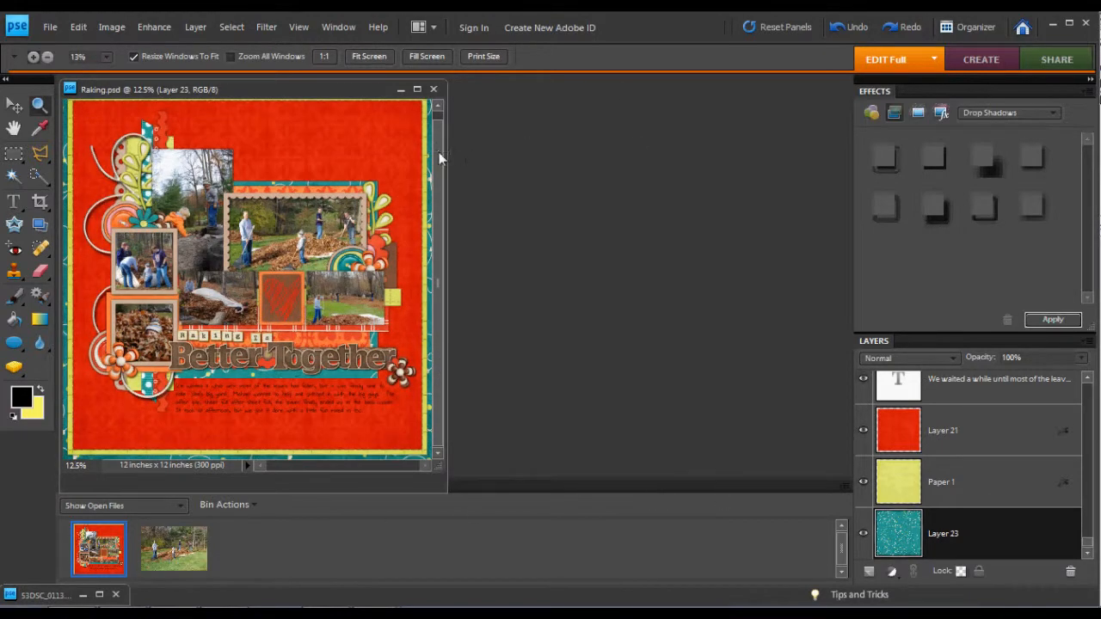
pyautogui.moveTo(437, 149); pyautogui.dragTo(439, 124)
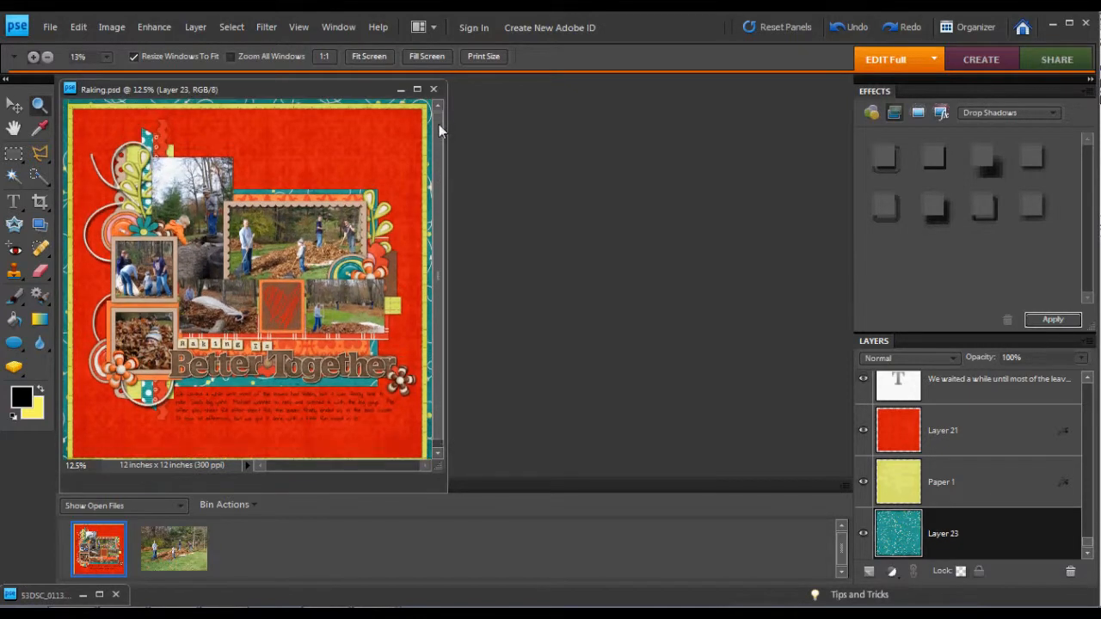
pyautogui.click(48, 57)
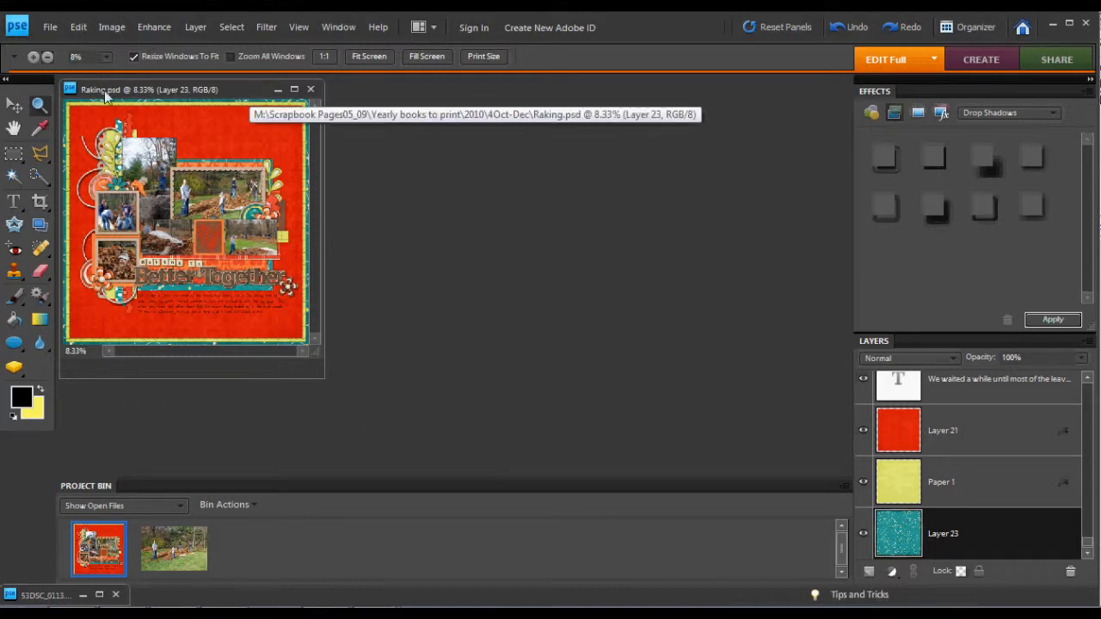
pyautogui.click(136, 160)
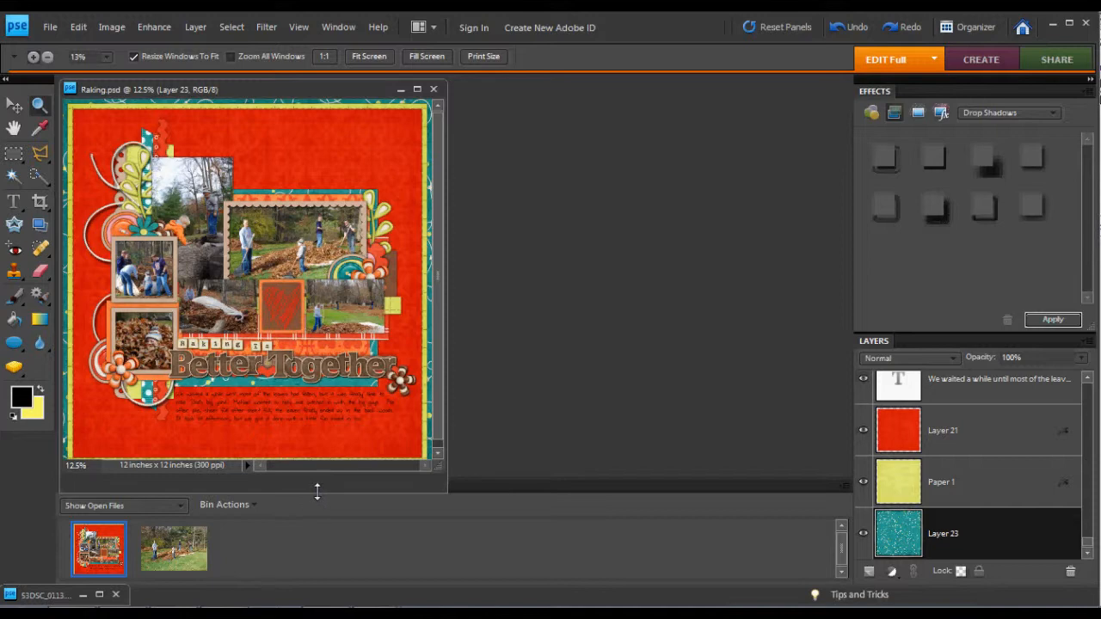
# Extend the document window's height to fit the whole layout at 12.5% and disable Resize Windows To Fit.
pyautogui.moveTo(317, 493); pyautogui.dragTo(319, 500)
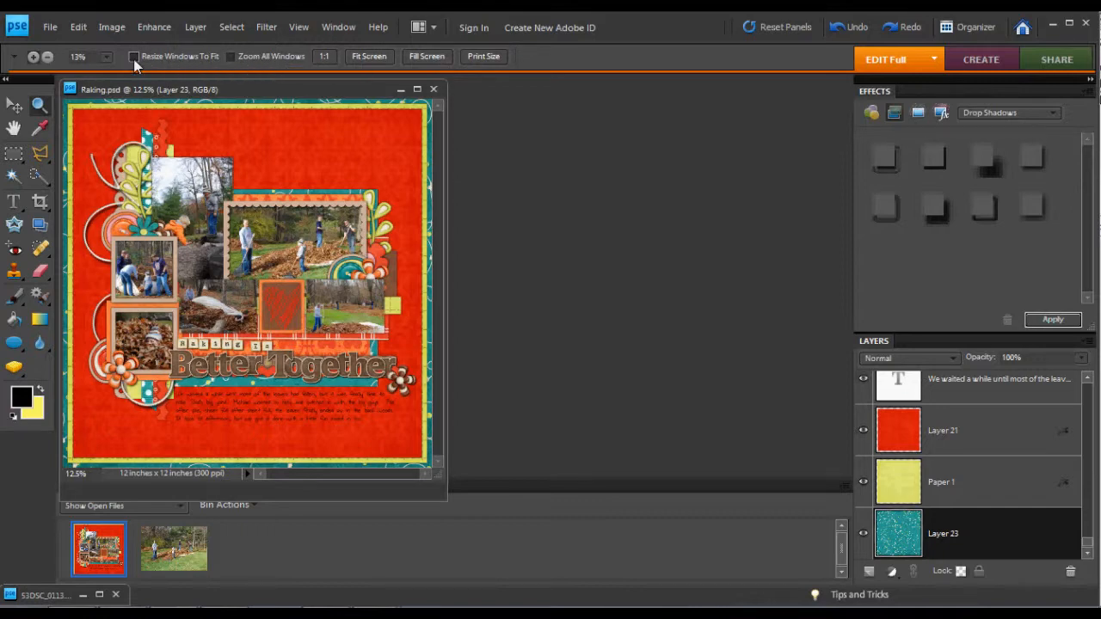
pyautogui.click(135, 58)
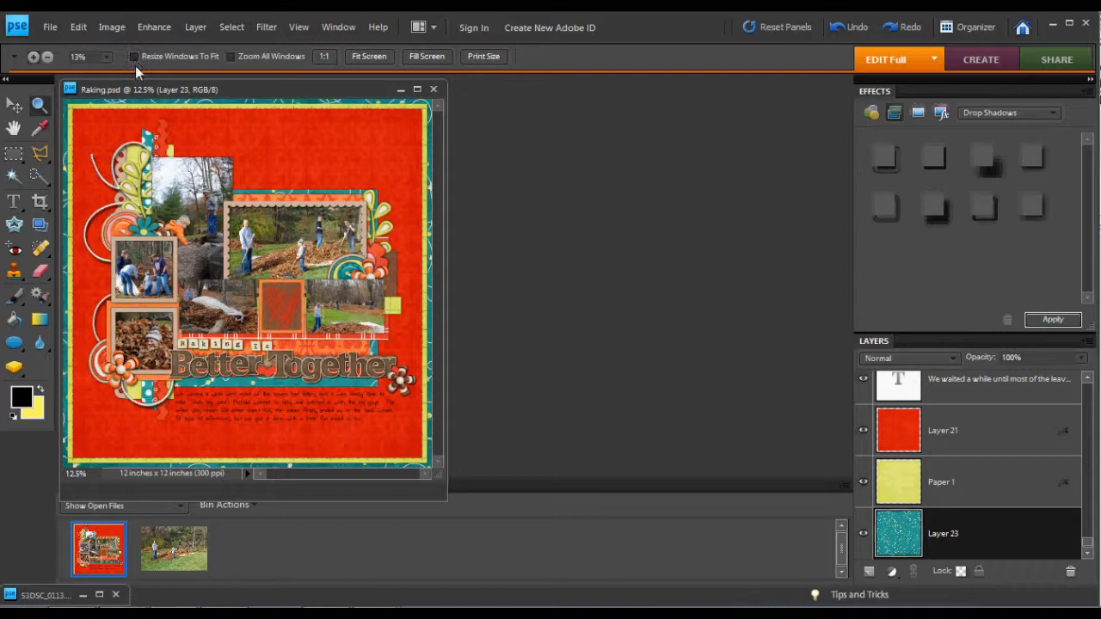
# Zoom in on the scallop-framed raking photo to 50% within the fixed-size document window.
pyautogui.click(146, 175)
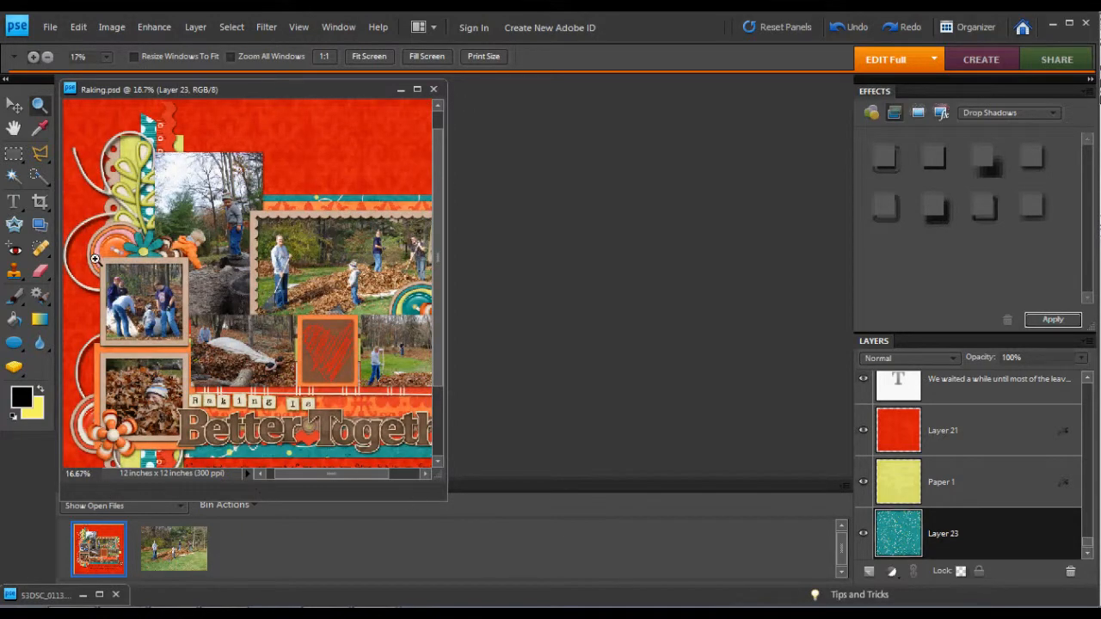
pyautogui.click(318, 243)
pyautogui.click(319, 215)
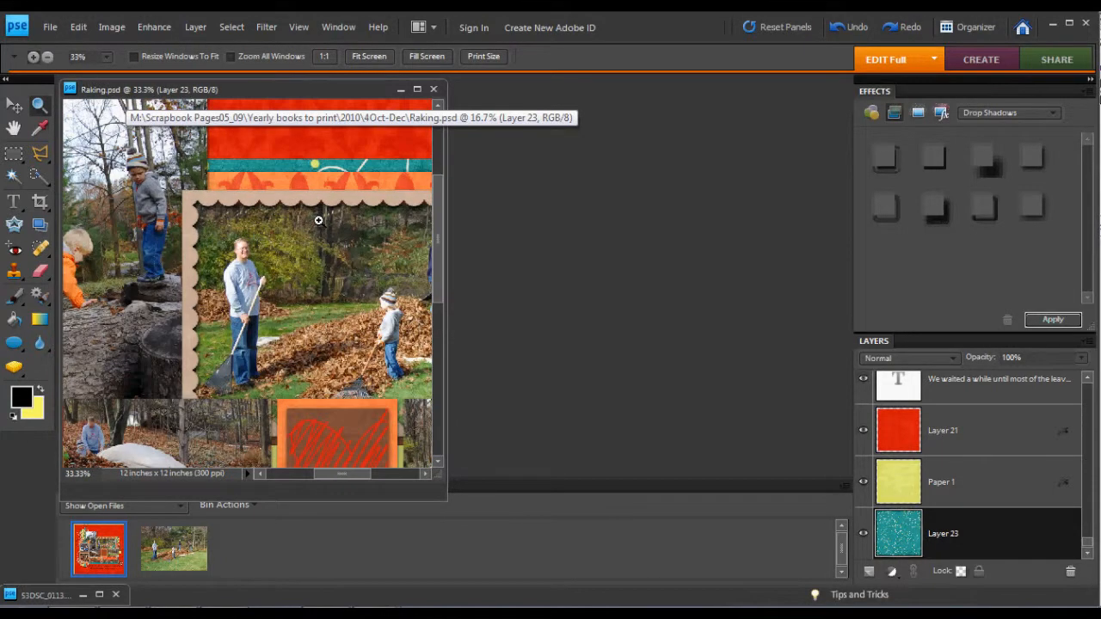
pyautogui.click(318, 220)
# Zoom out from the scallop-framed photo to the full layout at 12.5%.
pyautogui.click(47, 56)
pyautogui.click(236, 213)
pyautogui.click(243, 230)
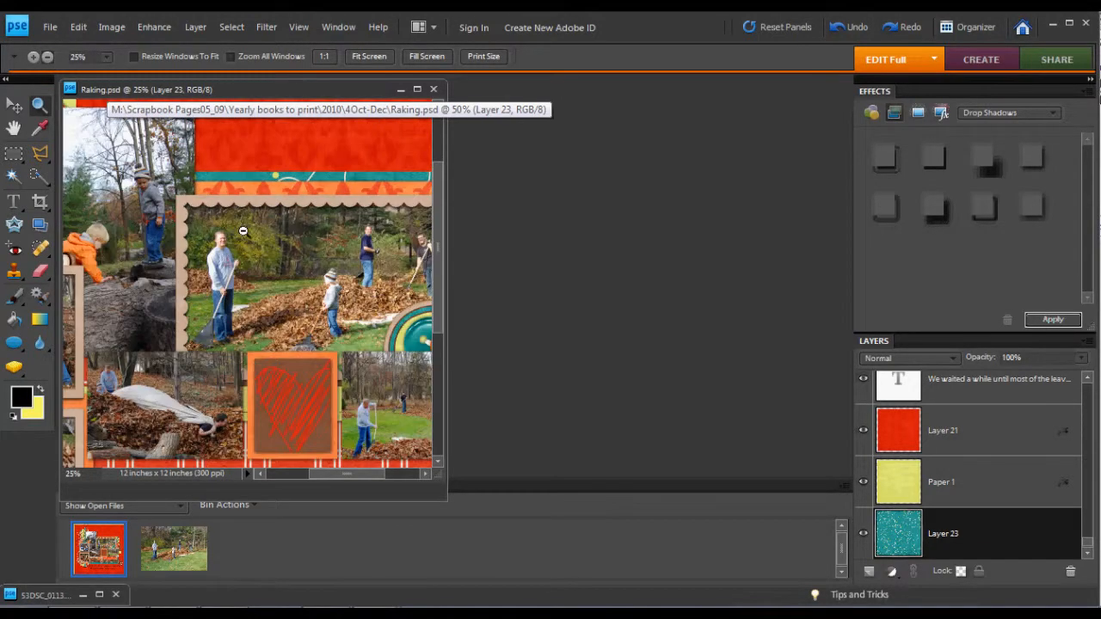
pyautogui.click(244, 231)
pyautogui.click(243, 231)
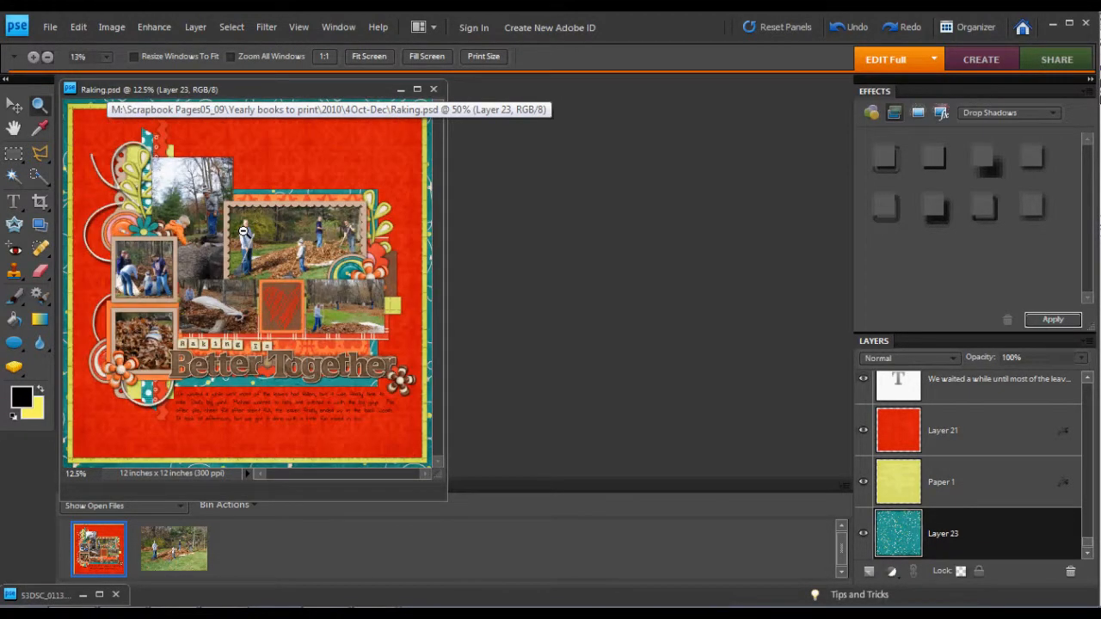
# Zoom the layout out to 5% within the fixed-size document window.
pyautogui.click(243, 231)
pyautogui.click(243, 230)
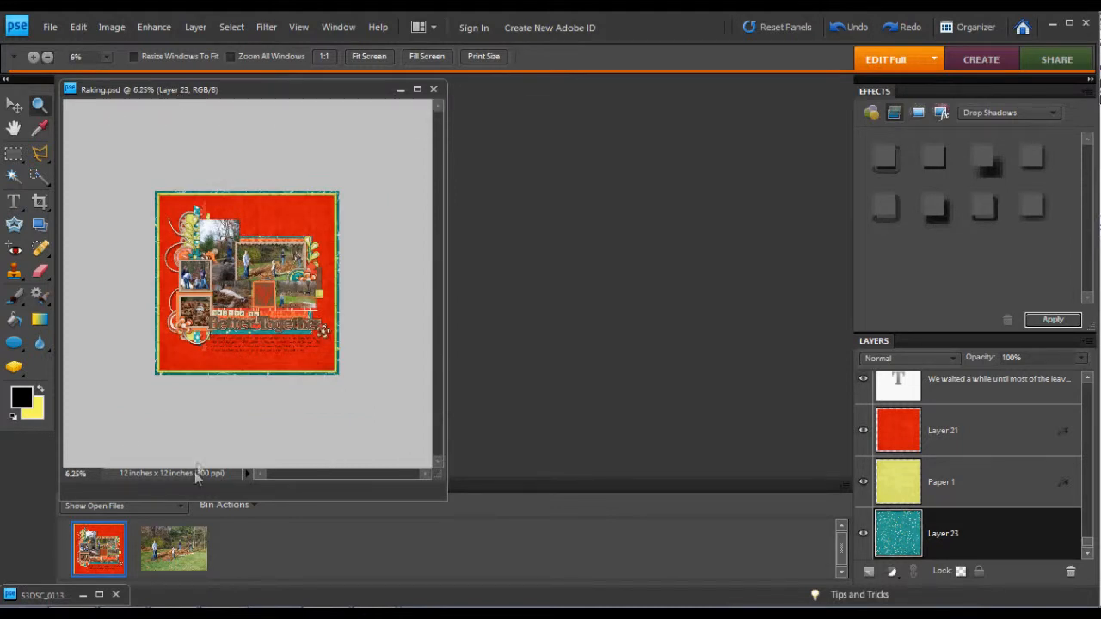
pyautogui.click(233, 242)
# Enable Resize Windows To Fit and zoom the layout out to 3%.
pyautogui.click(186, 60)
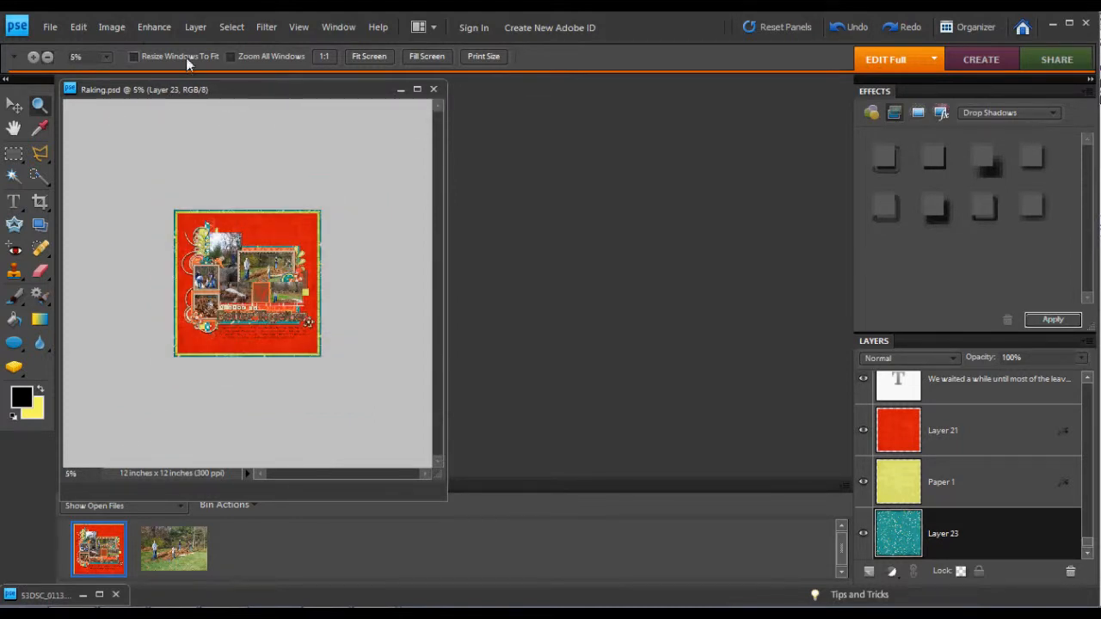
pyautogui.click(236, 254)
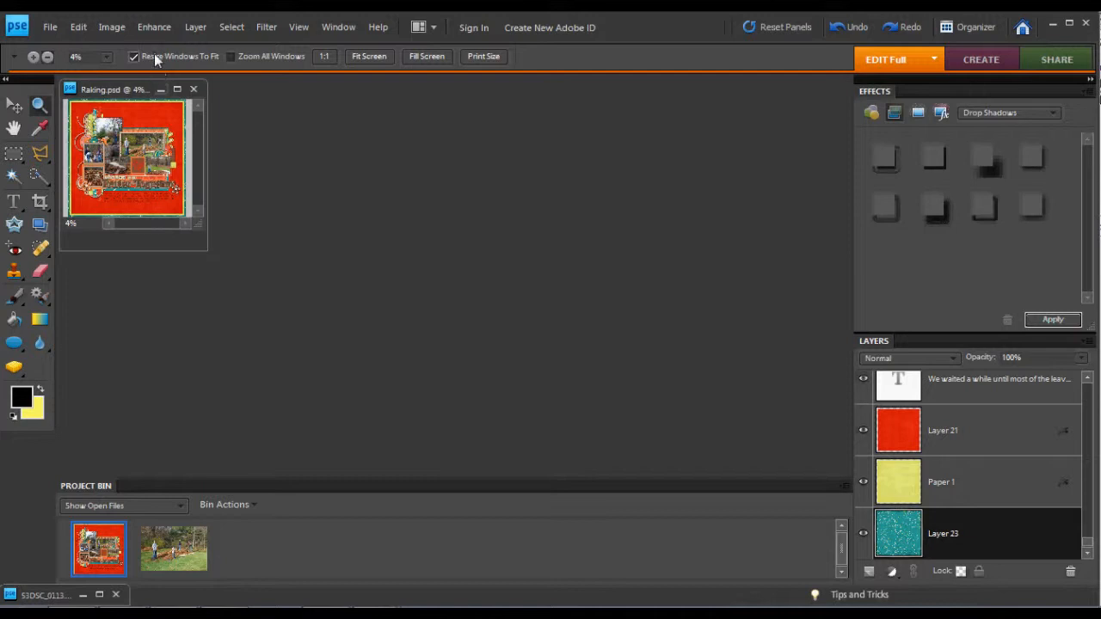
pyautogui.click(133, 129)
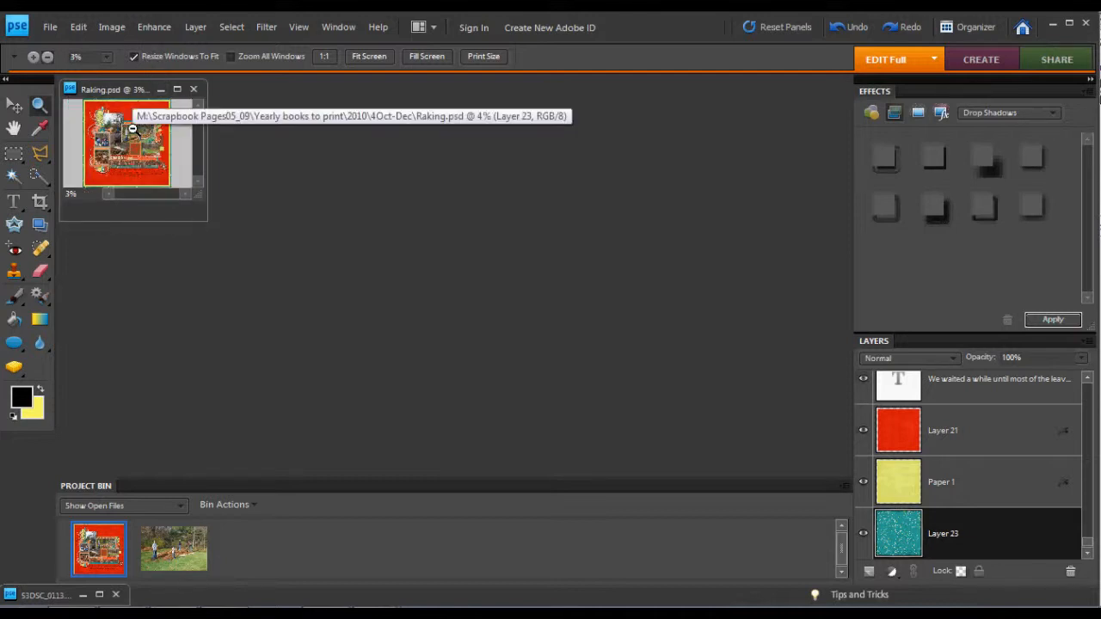
# Zoom the layout in from the thumbnail-sized view to 12.5%, letting its window grow along.
pyautogui.click(34, 57)
pyautogui.click(100, 129)
pyautogui.click(127, 152)
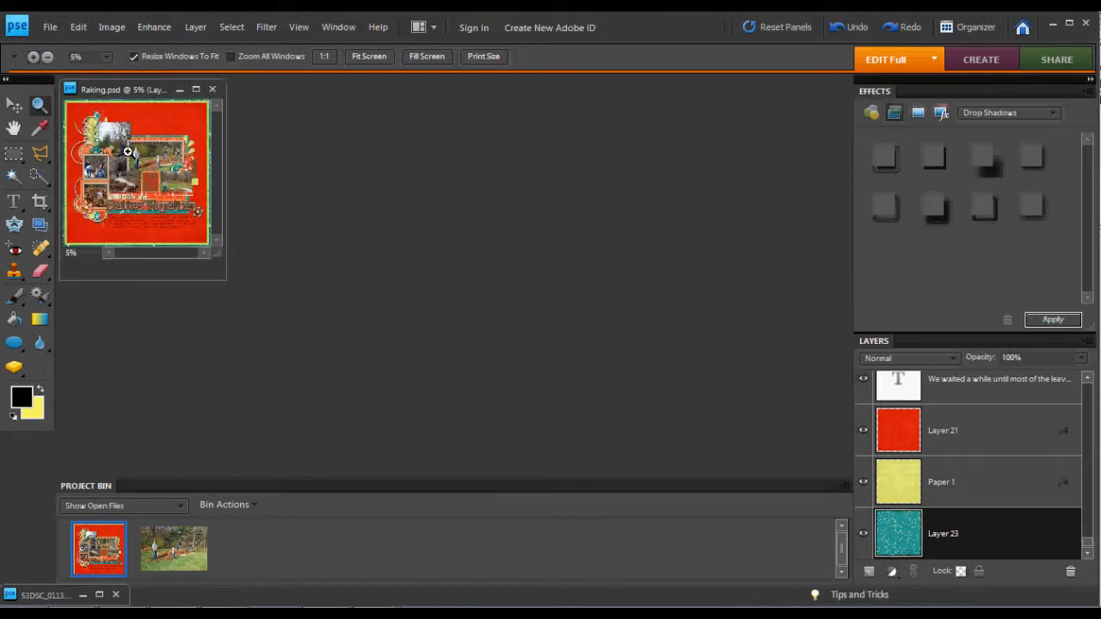
pyautogui.click(128, 151)
pyautogui.click(131, 189)
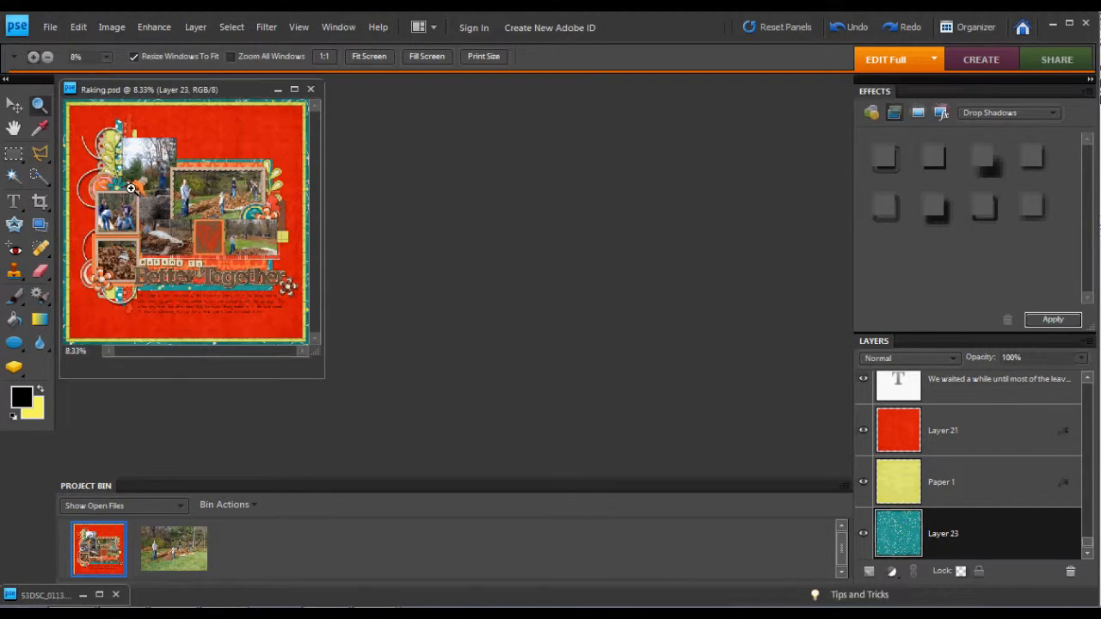
pyautogui.click(131, 190)
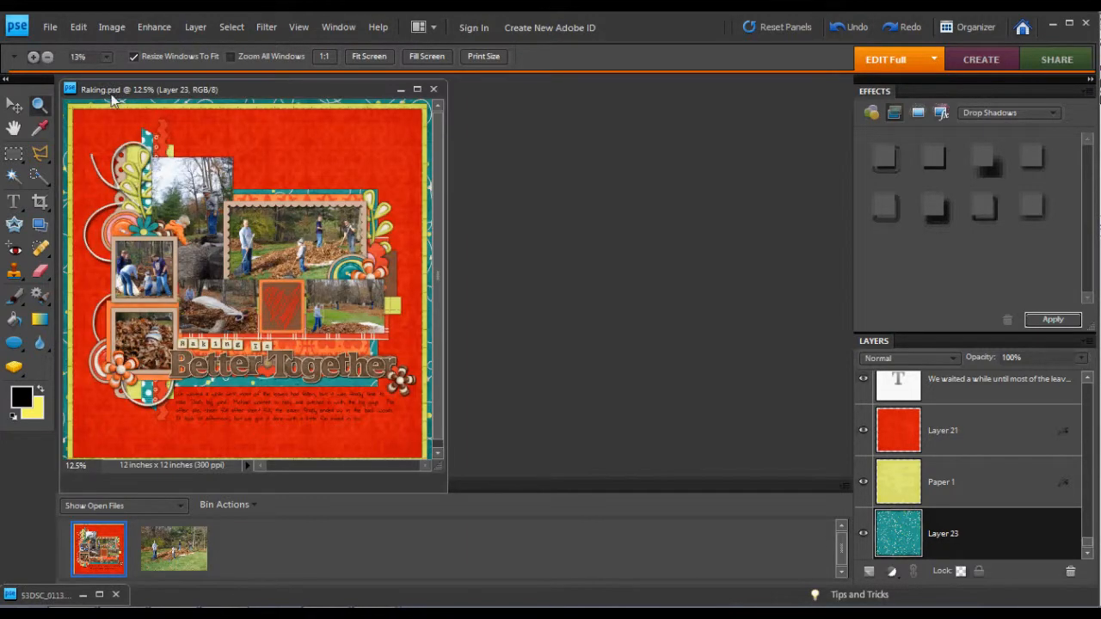
# Zoom in to 33.3% around the upper-left photo of the layout.
pyautogui.click(309, 239)
pyautogui.click(314, 175)
pyautogui.click(324, 237)
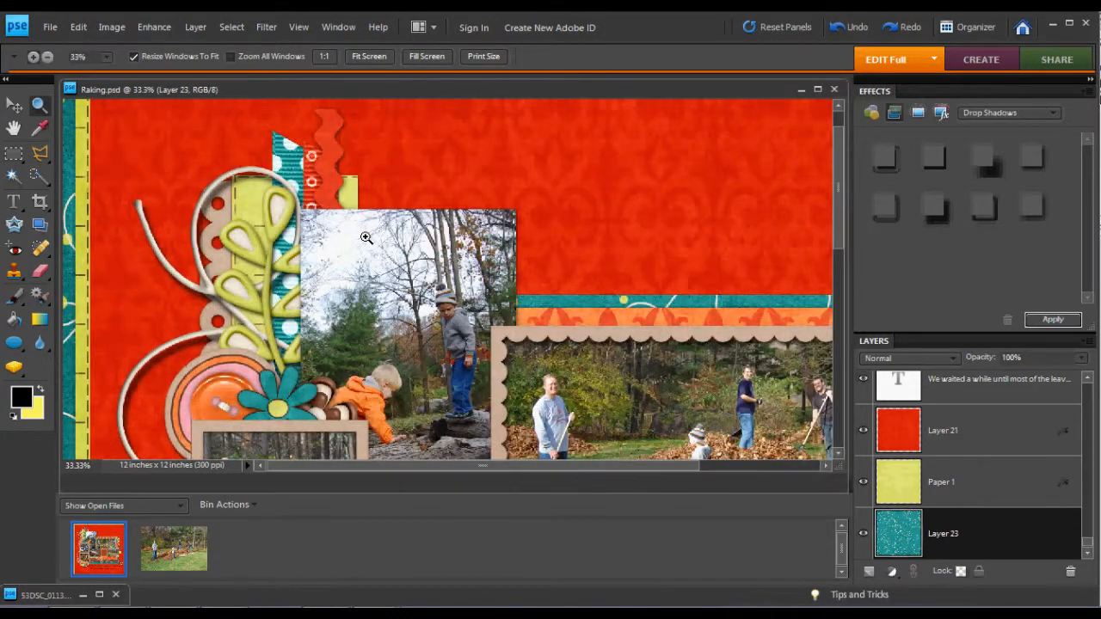
# Zoom out from the upper-left photo to the 12.5% layout view.
pyautogui.click(47, 56)
pyautogui.click(185, 154)
pyautogui.click(185, 154)
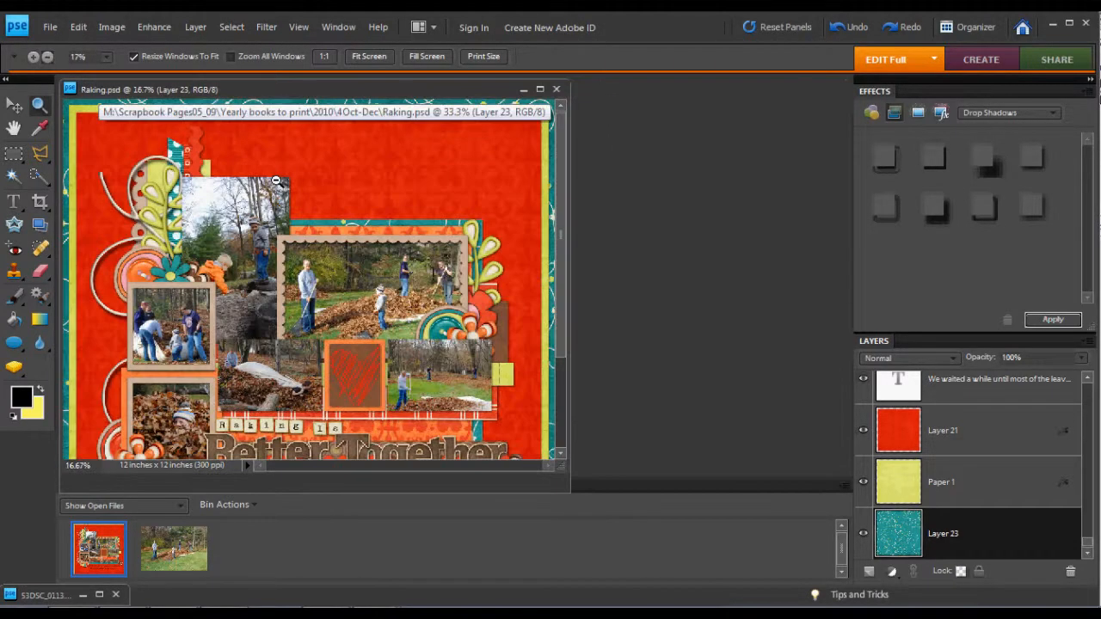
pyautogui.hotkey('ctrl', '-')
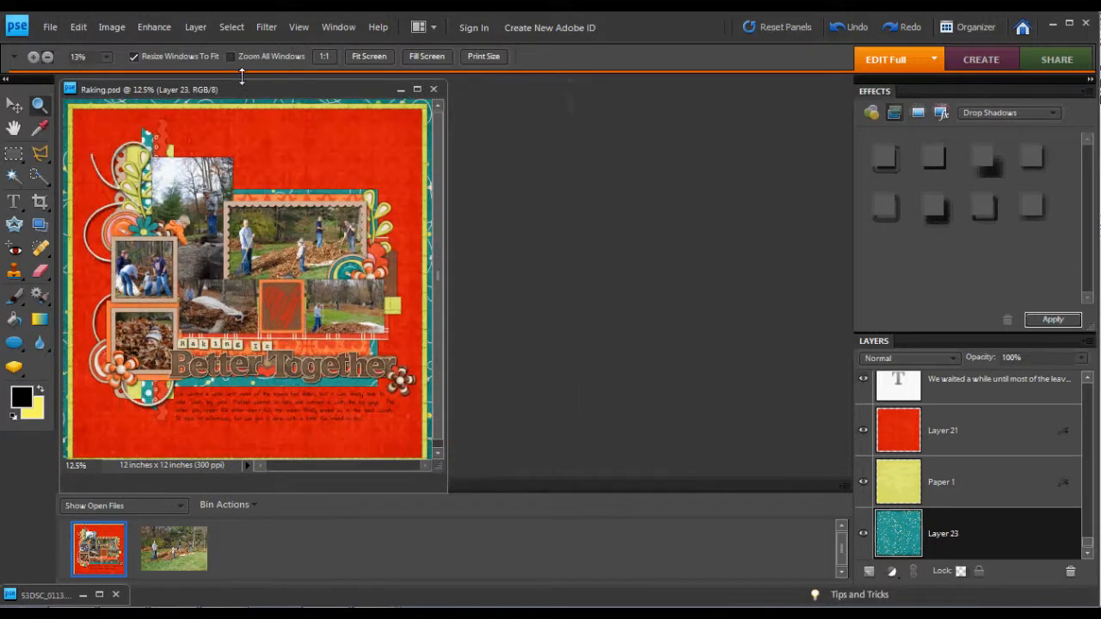
# Enable Zoom All Windows and place the 53DSC_0113.JPG photo window beside the layout.
pyautogui.click(177, 546)
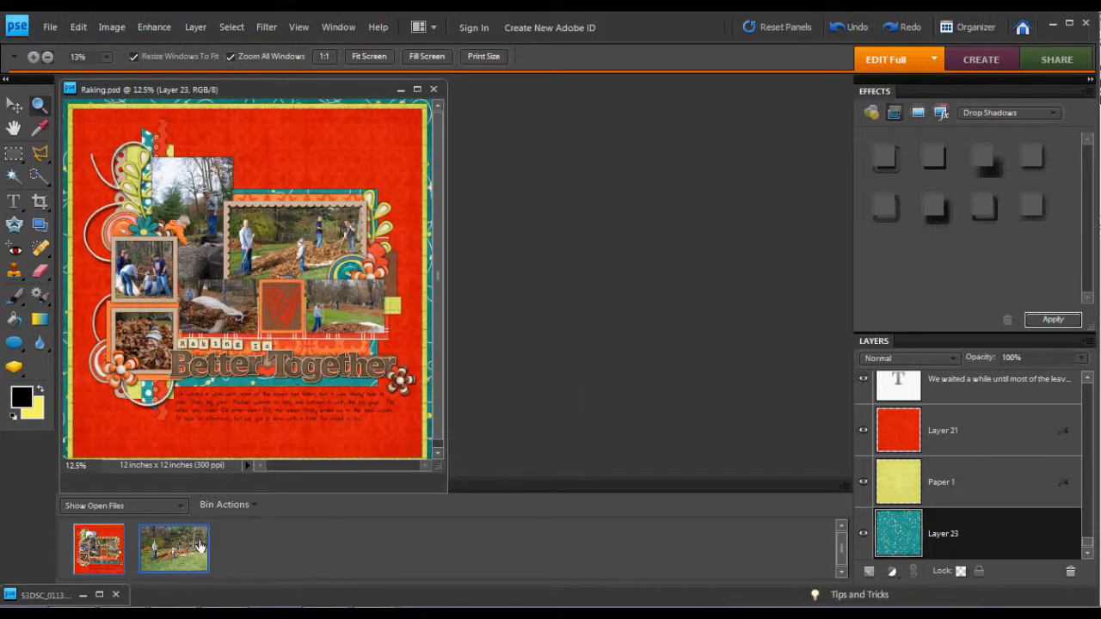
pyautogui.moveTo(241, 92); pyautogui.dragTo(661, 121)
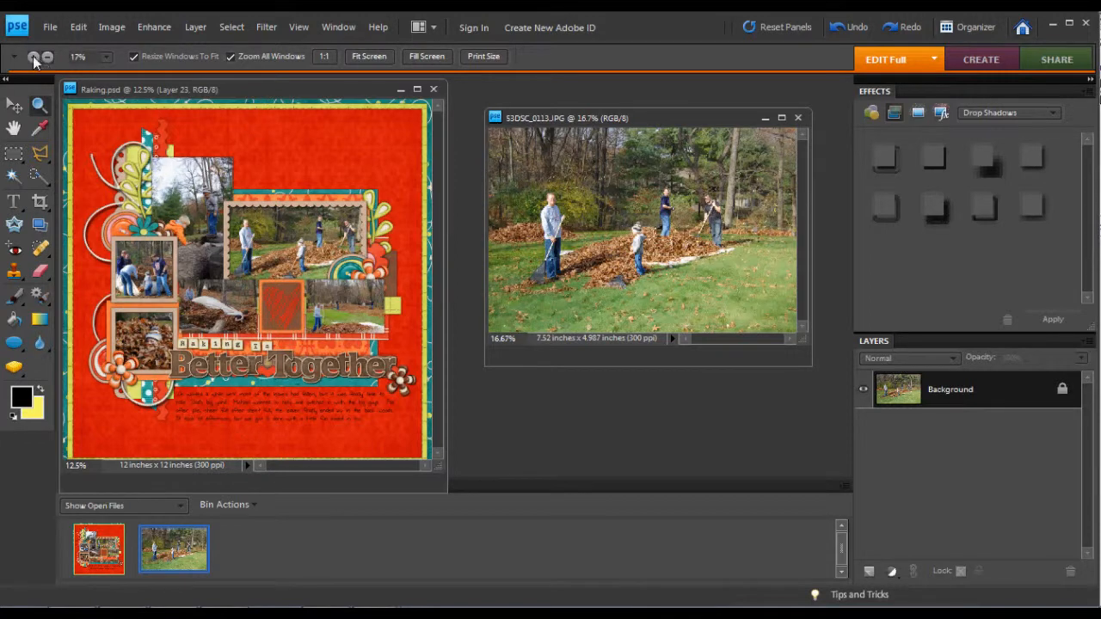
# Zoom in on the layout and the 53DSC_0113.JPG photo simultaneously, bringing the layout to 33.3%.
pyautogui.click(337, 349)
pyautogui.click(353, 266)
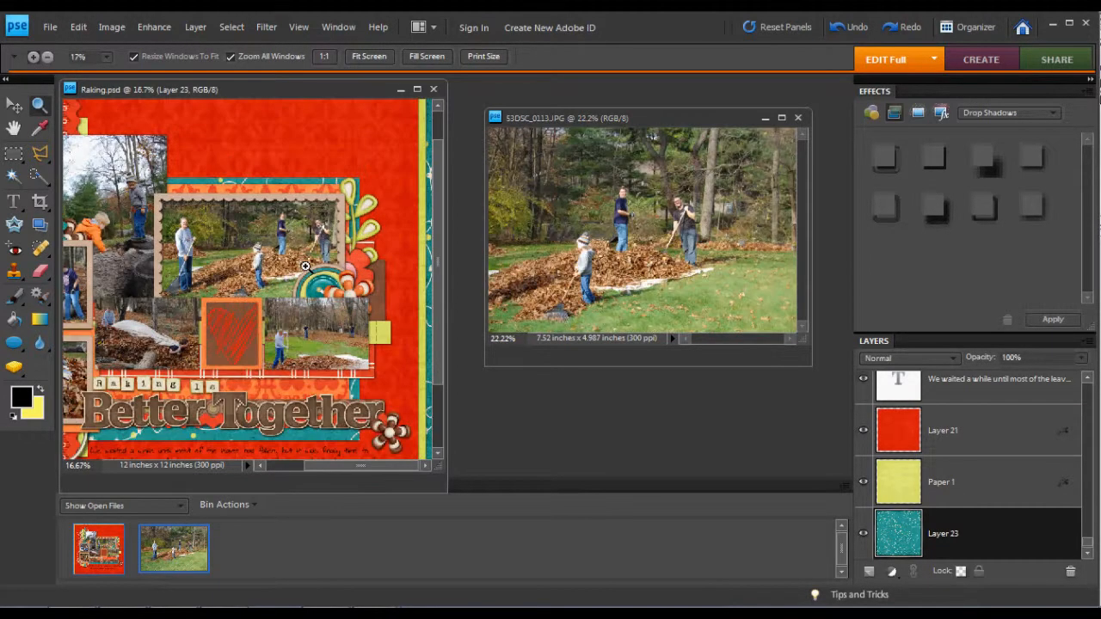
pyautogui.click(317, 225)
pyautogui.click(318, 224)
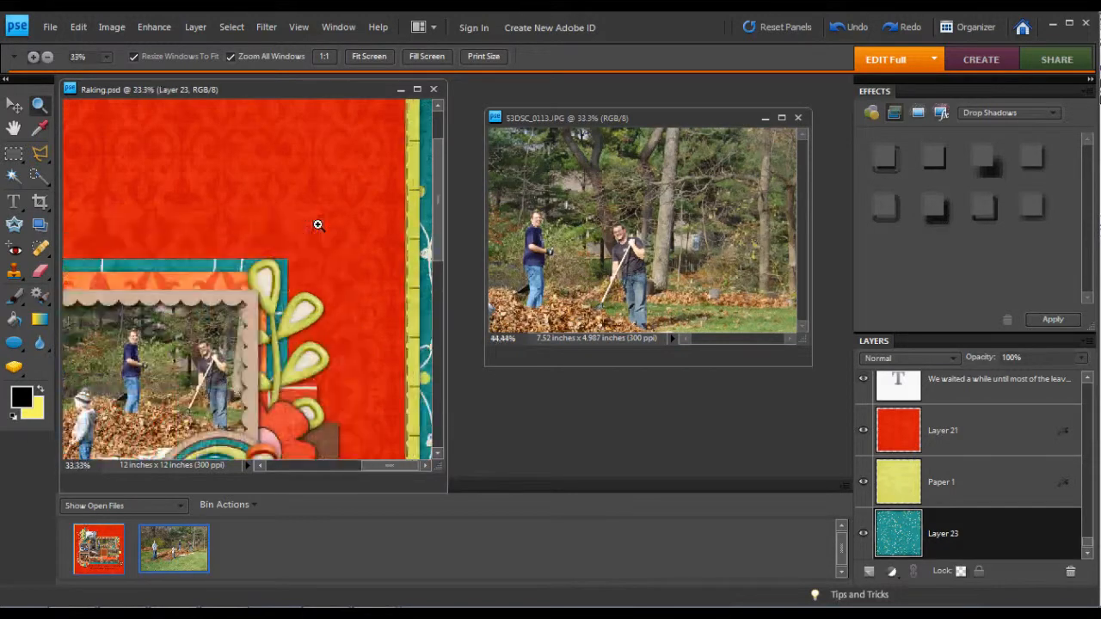
# Zoom both open images out simultaneously, bringing the layout to 12.5% and the photo to 16.7%.
pyautogui.click(47, 57)
pyautogui.click(634, 219)
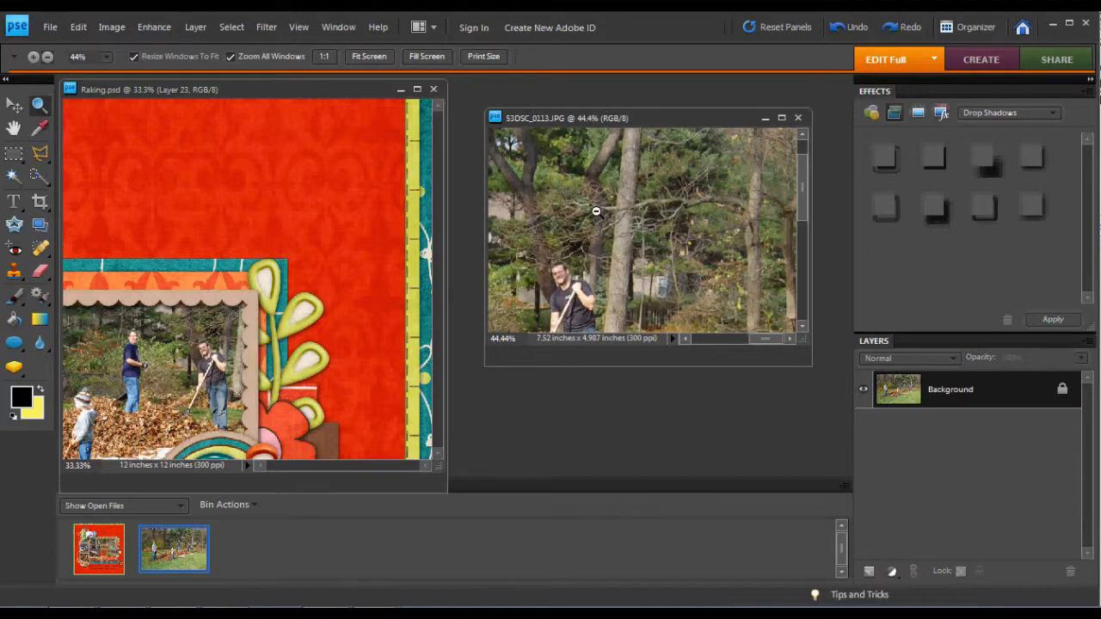
pyautogui.click(596, 211)
pyautogui.click(596, 210)
pyautogui.click(244, 224)
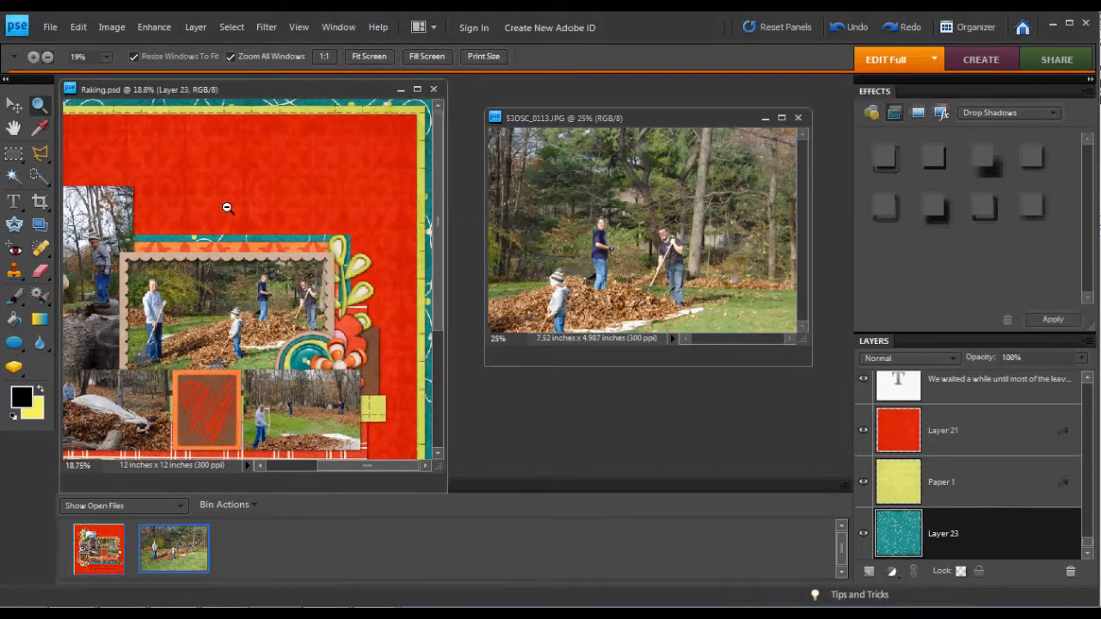
pyautogui.click(227, 207)
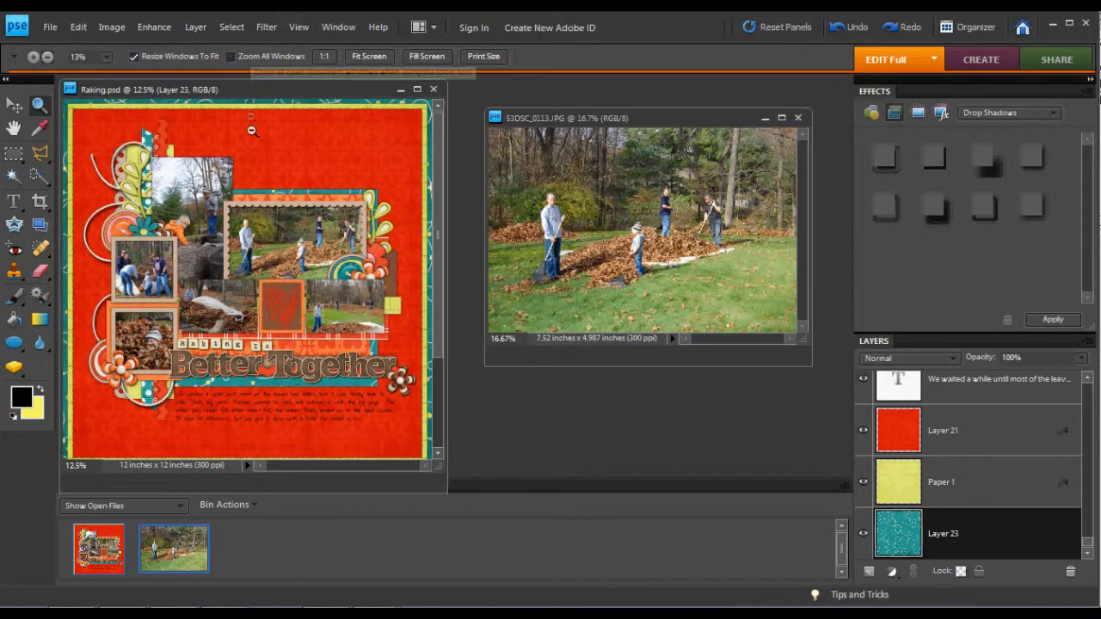
# Turn off Zoom All Windows and close the 53DSC_0113.JPG photo.
pyautogui.click(801, 119)
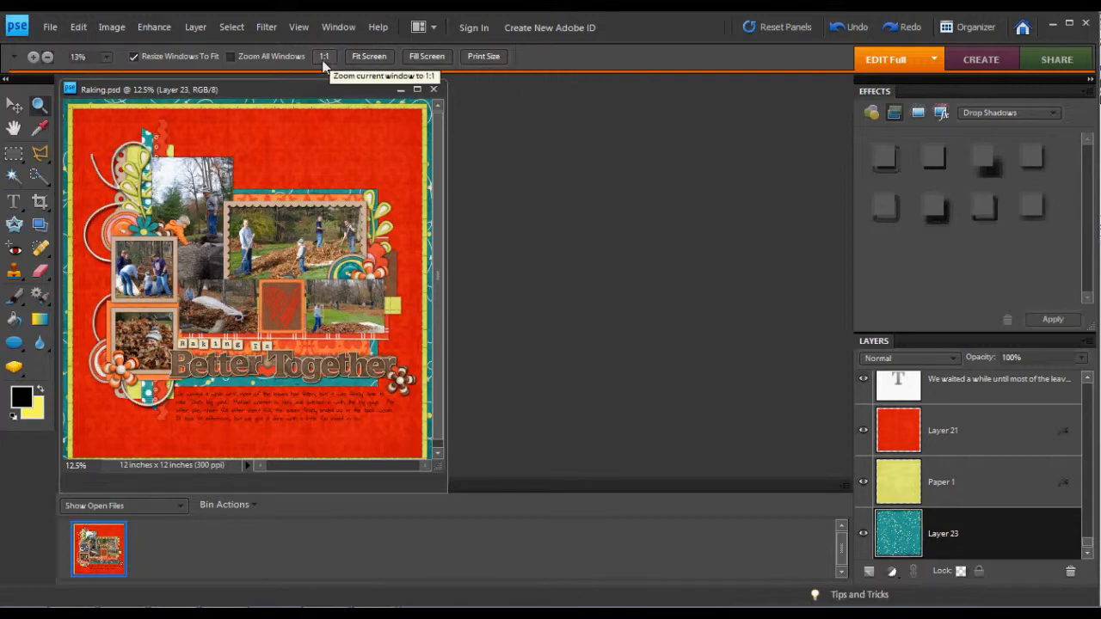
# Show the layout at 1:1 and inspect its title, leaf-pile photo and button-and-flower cluster at full size.
pyautogui.click(324, 59)
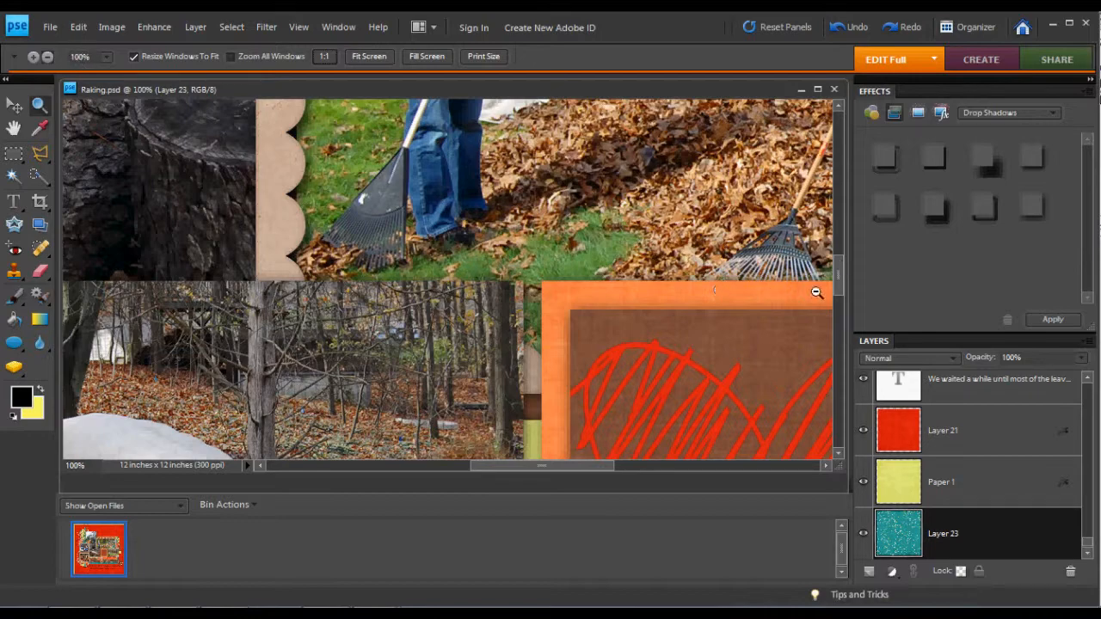
pyautogui.moveTo(837, 287); pyautogui.dragTo(841, 340)
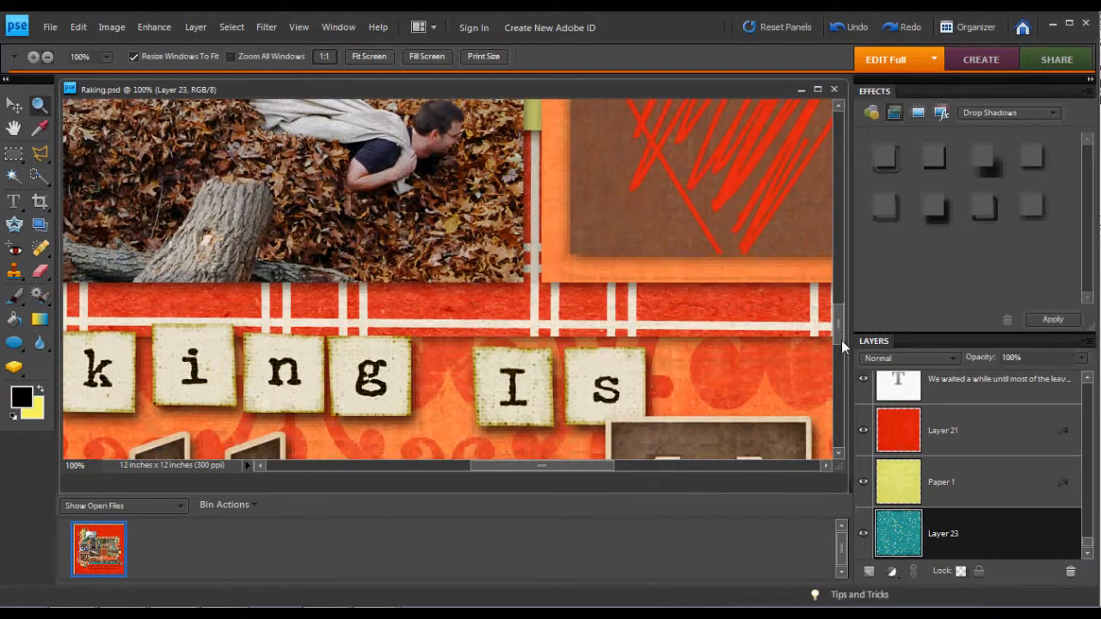
pyautogui.moveTo(579, 473); pyautogui.dragTo(382, 476)
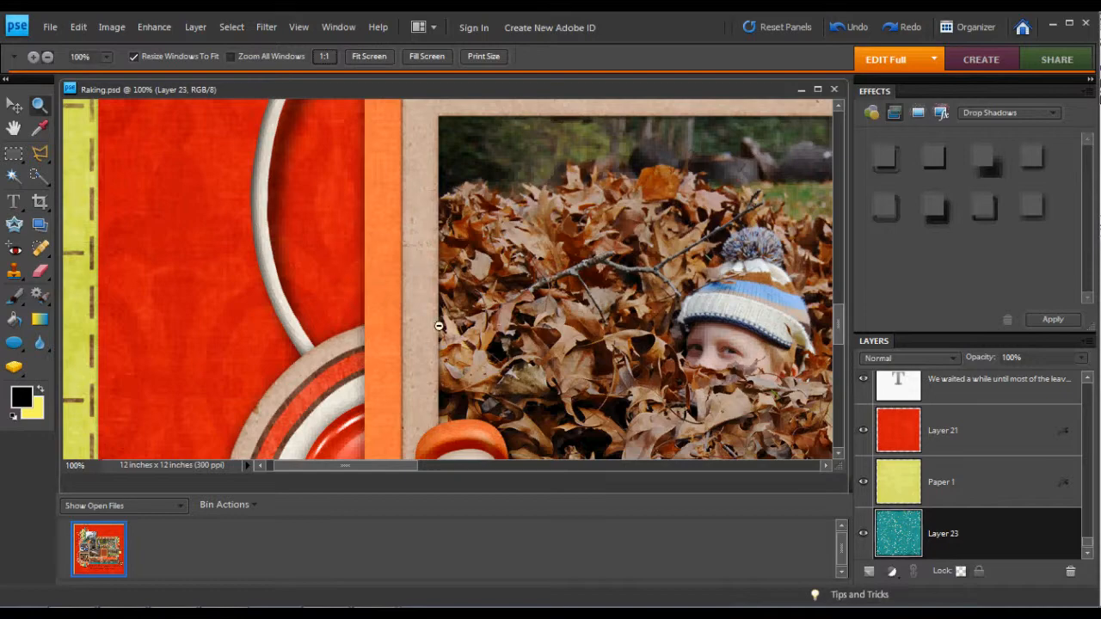
pyautogui.moveTo(839, 338); pyautogui.dragTo(838, 221)
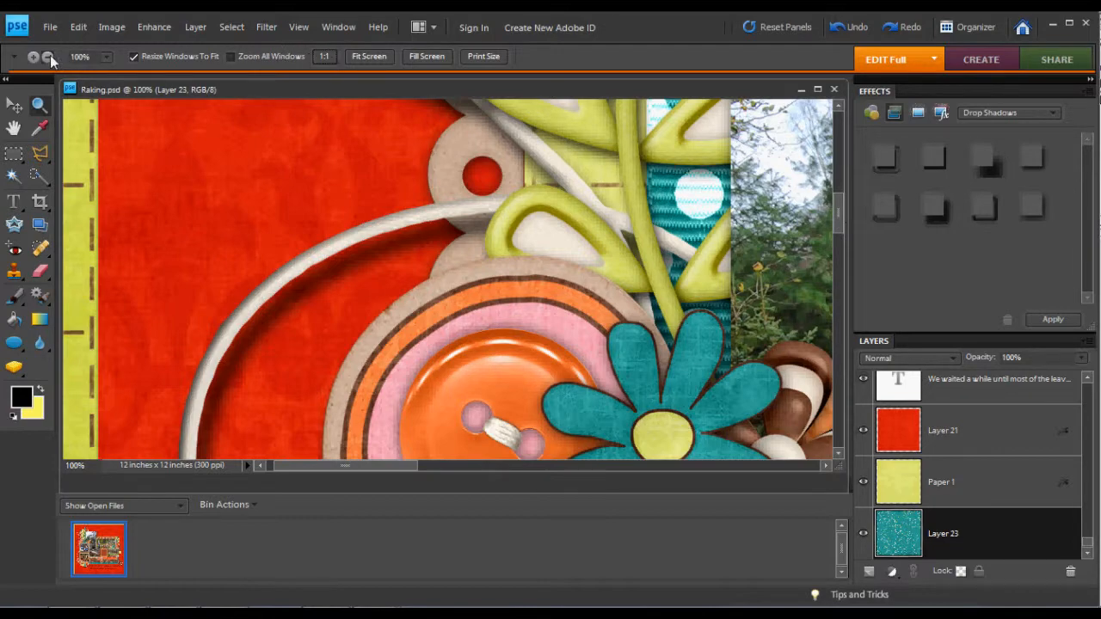
# Zoom the layout out from the 1:1 view to 12.5%.
pyautogui.click(118, 155)
pyautogui.click(258, 167)
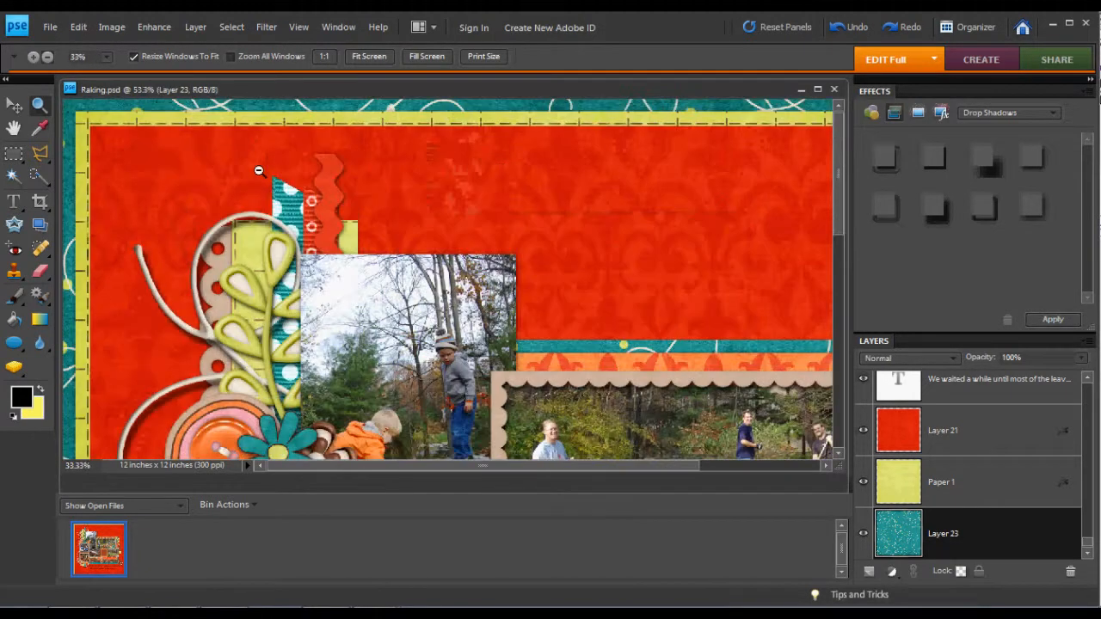
pyautogui.click(278, 172)
pyautogui.click(294, 173)
pyautogui.click(294, 172)
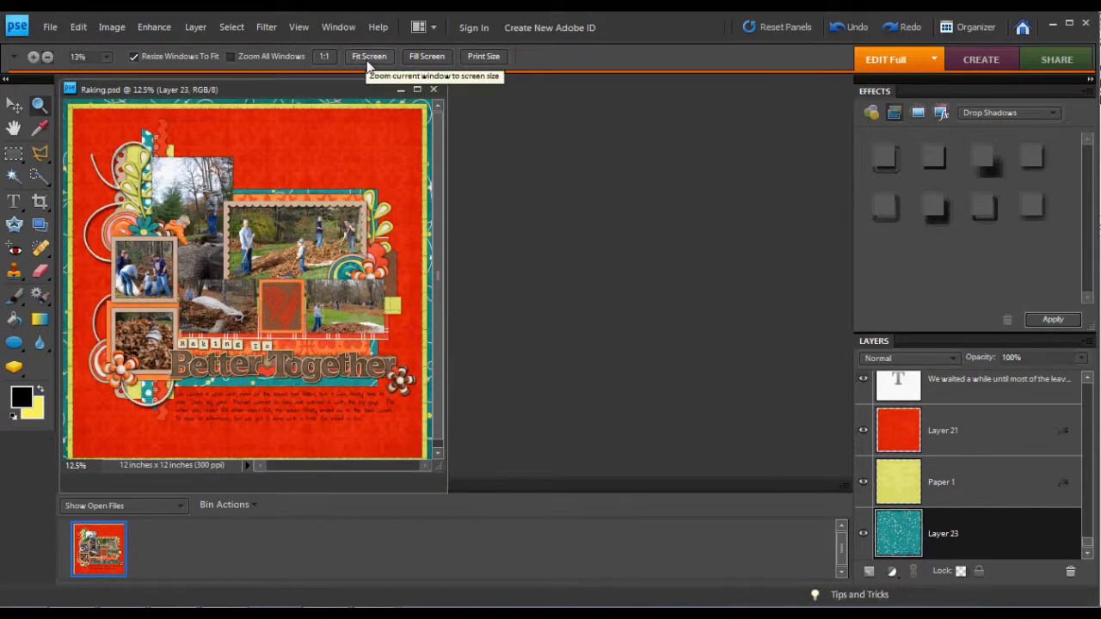
# Fit the layout to the screen, zoom in to 25%, and apply Fit Screen again.
pyautogui.click(368, 59)
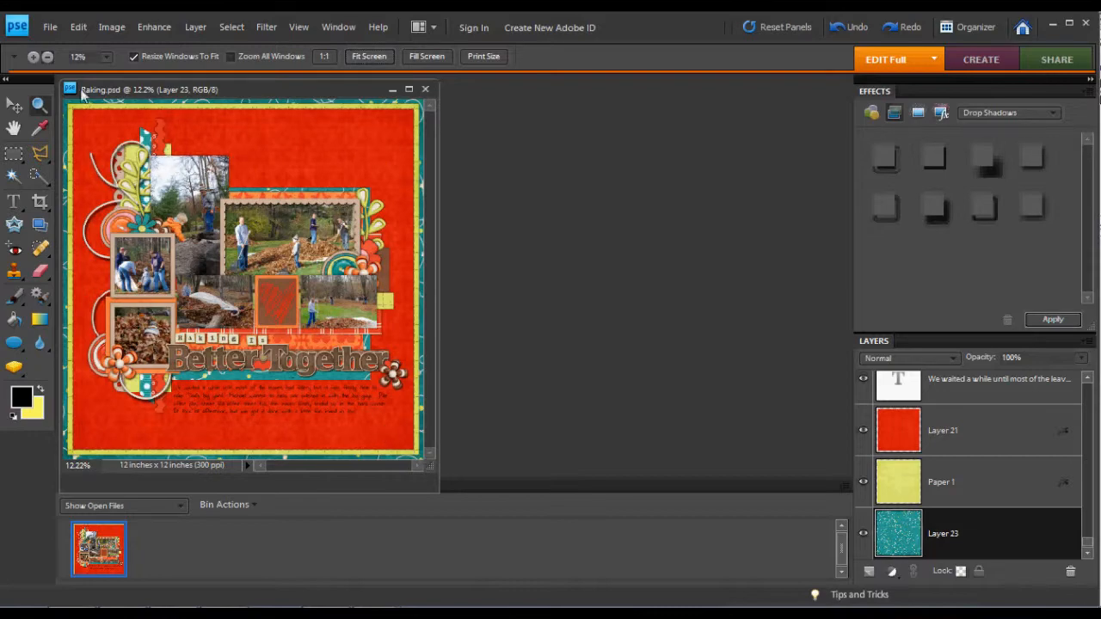
pyautogui.click(235, 253)
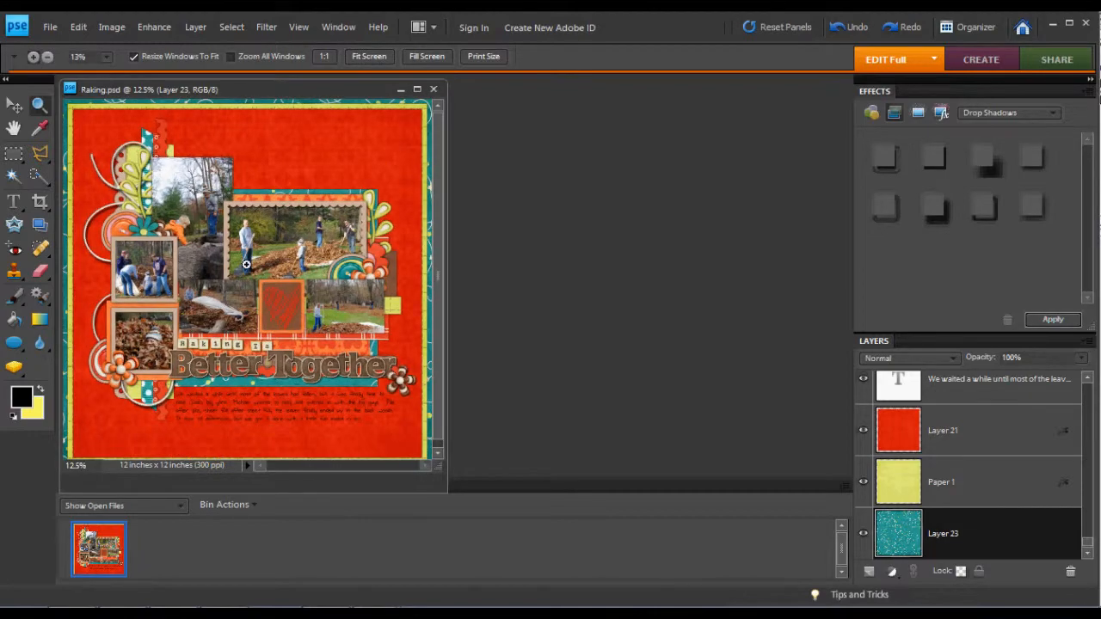
pyautogui.click(245, 264)
pyautogui.click(284, 298)
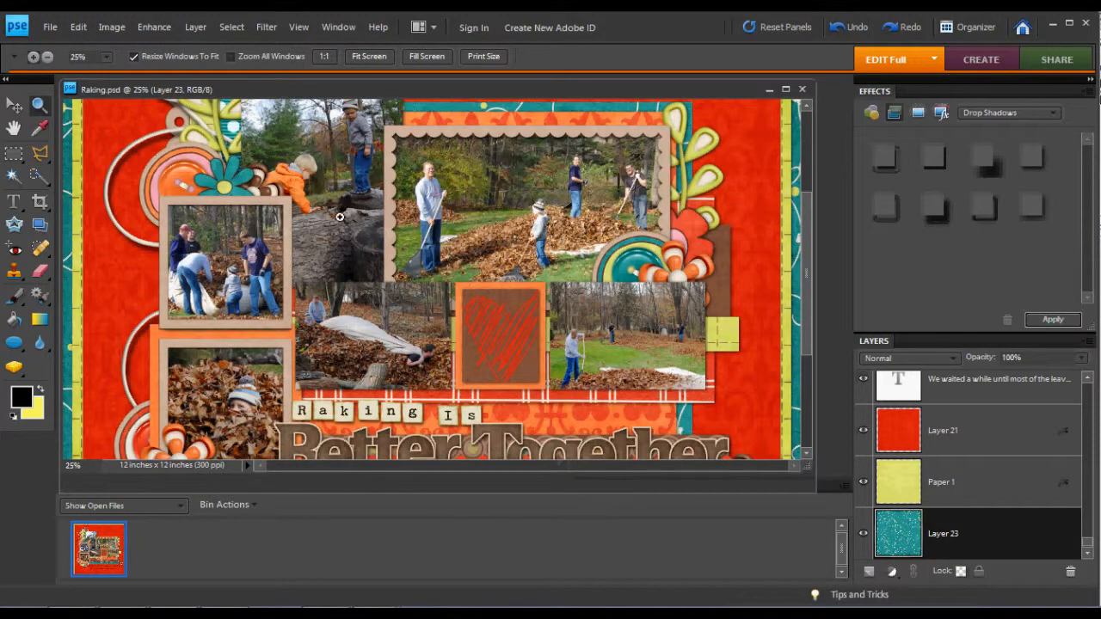
pyautogui.click(368, 56)
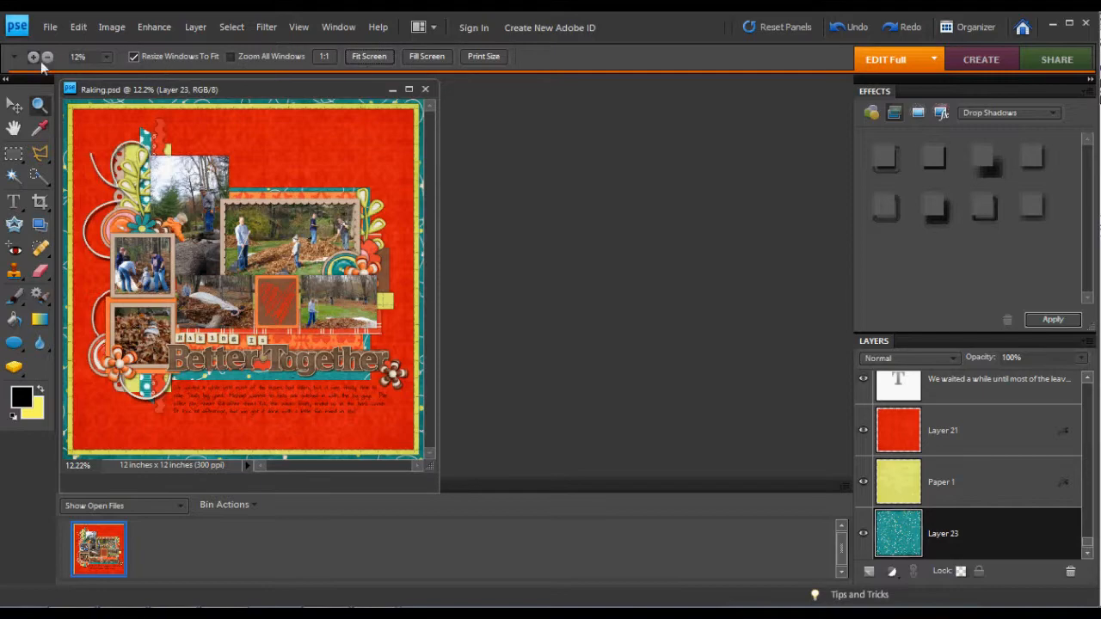
# Zoom in to 100% on the ribbon and leaf embellishments, and return to the whole layout with Fit Screen.
pyautogui.click(192, 203)
pyautogui.click(192, 203)
pyautogui.click(192, 203)
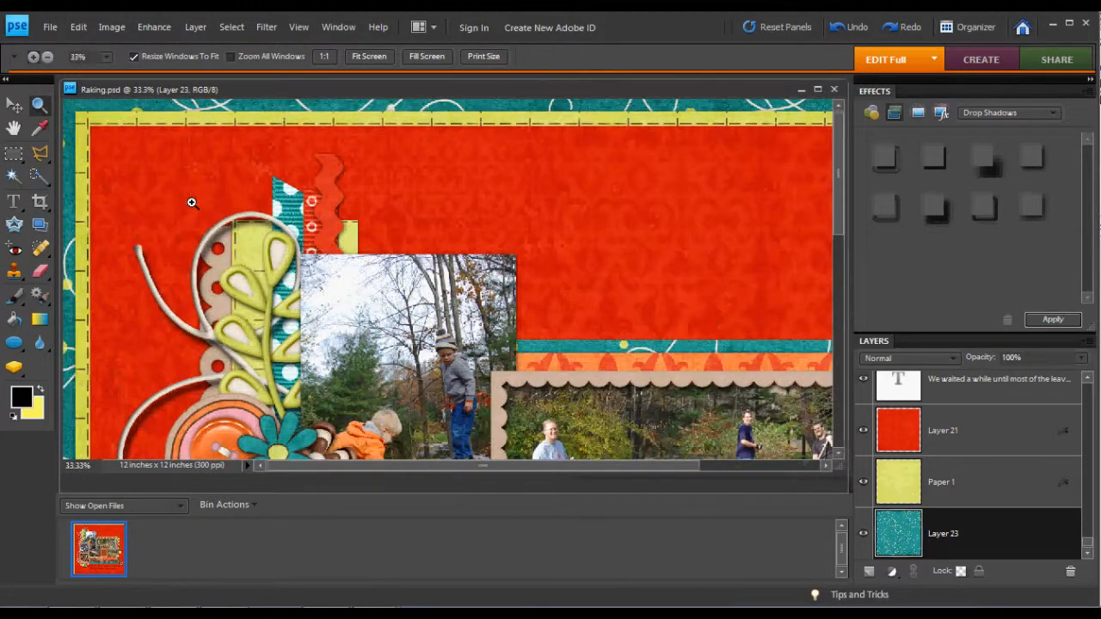
pyautogui.click(192, 203)
pyautogui.click(191, 203)
pyautogui.click(547, 354)
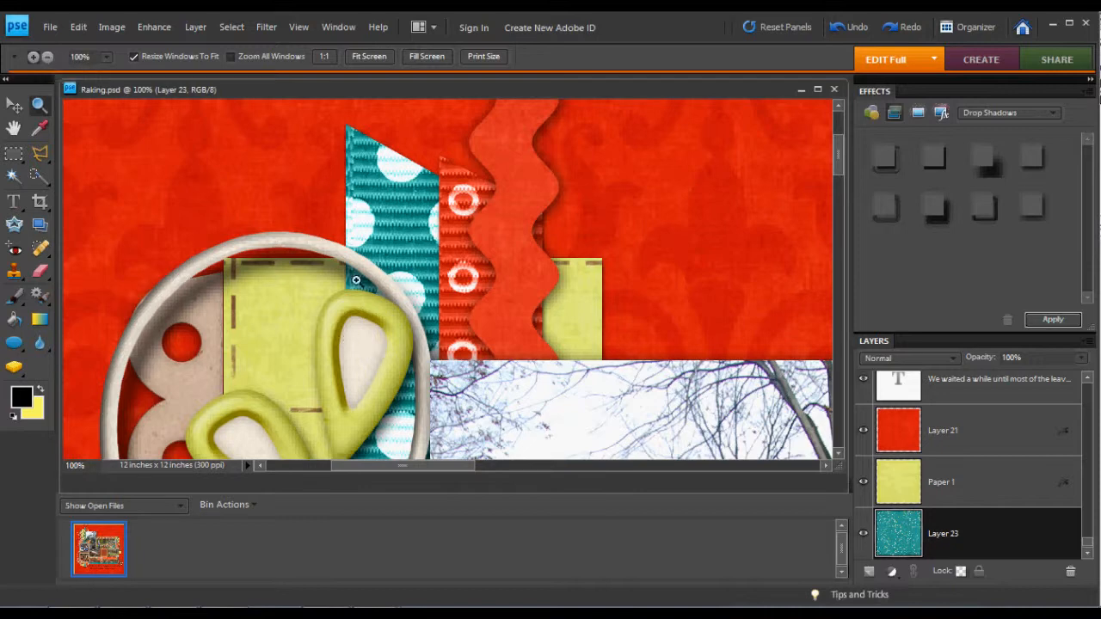
pyautogui.click(372, 62)
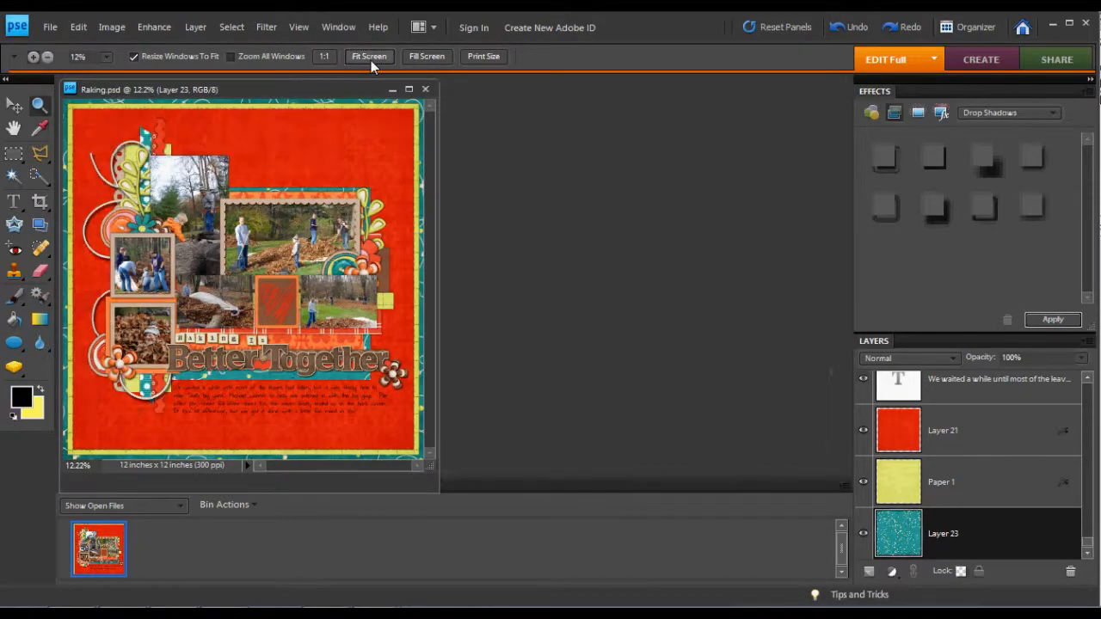
# Show the layout with Fill Screen, and return it to the Fit Screen view.
pyautogui.click(415, 57)
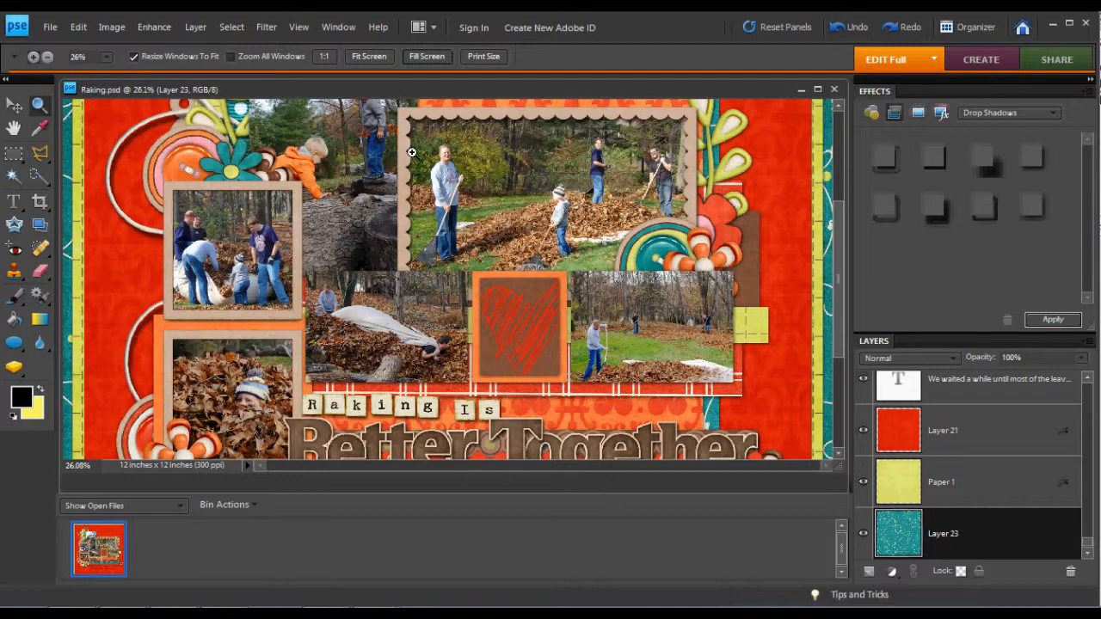
pyautogui.click(367, 58)
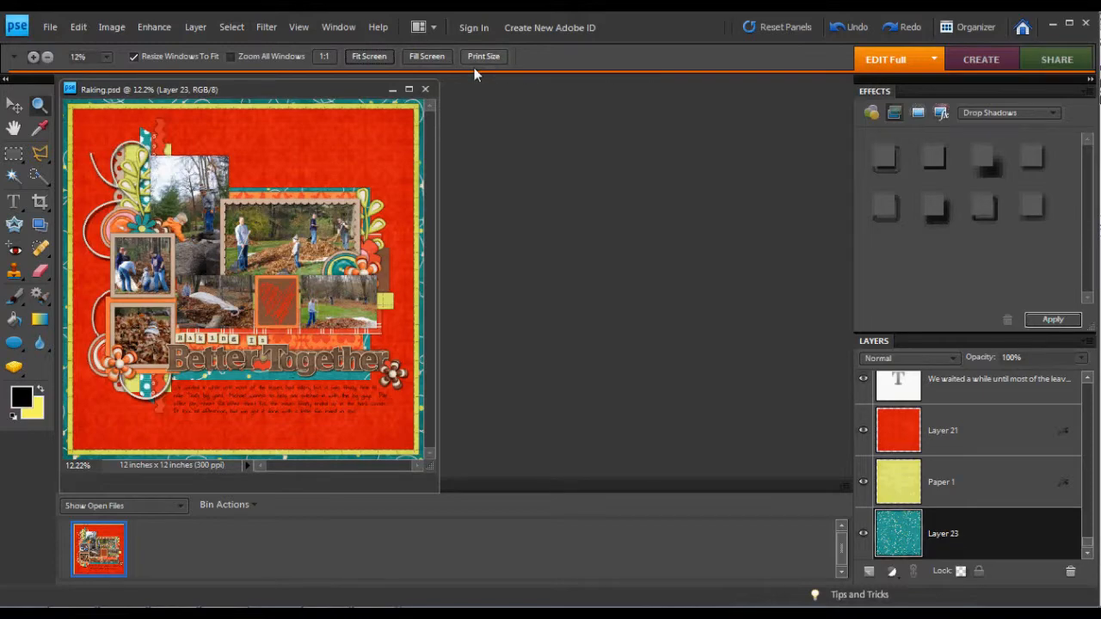
# Show the layout at Print Size and view its upper part.
pyautogui.click(472, 56)
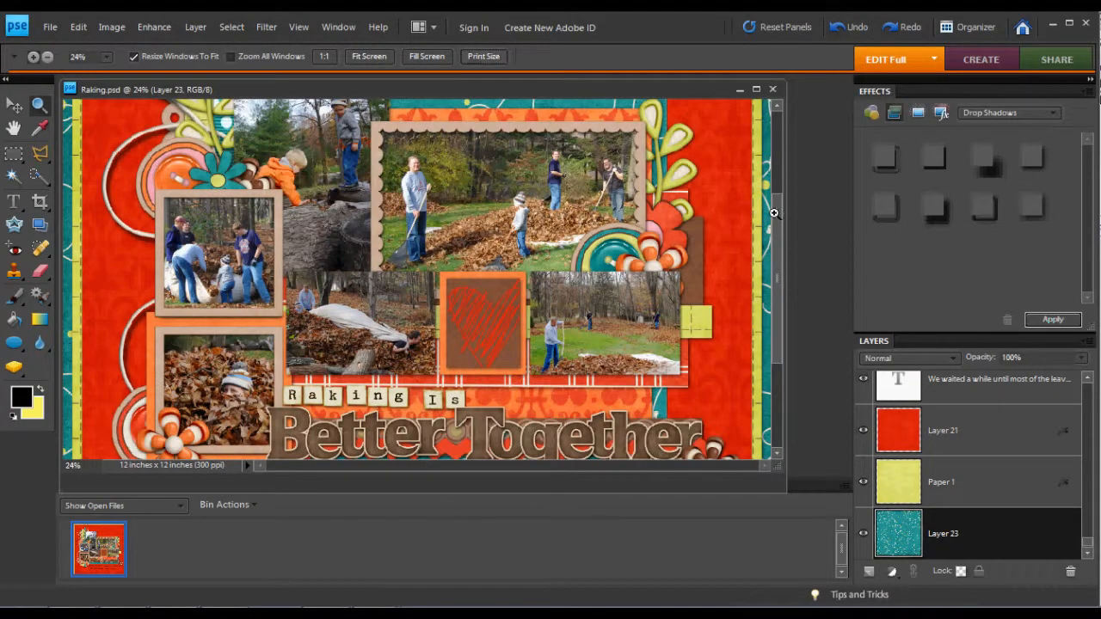
pyautogui.moveTo(777, 219); pyautogui.dragTo(774, 131)
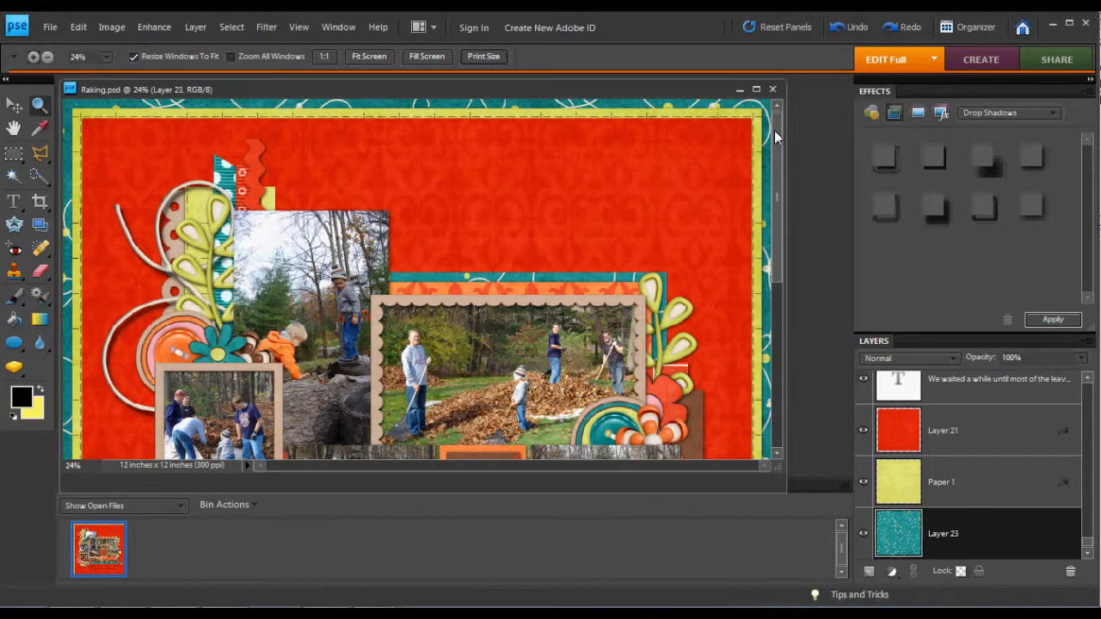
# Compare the layout's Fill Screen and Fit Screen views by switching between them twice.
pyautogui.click(427, 55)
pyautogui.click(369, 55)
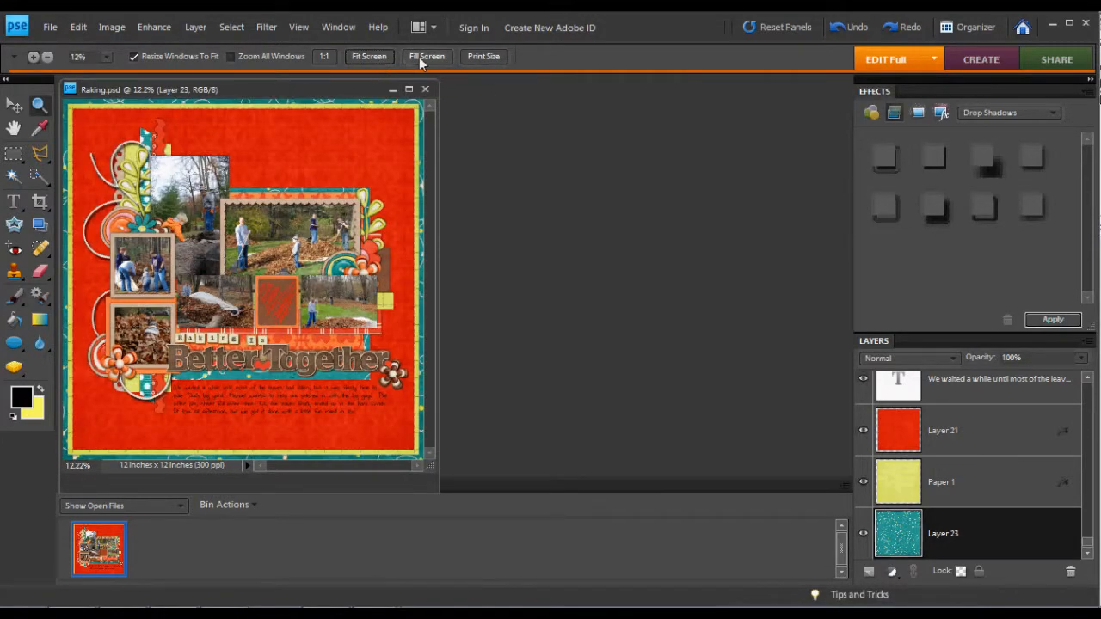
pyautogui.click(408, 56)
pyautogui.click(369, 56)
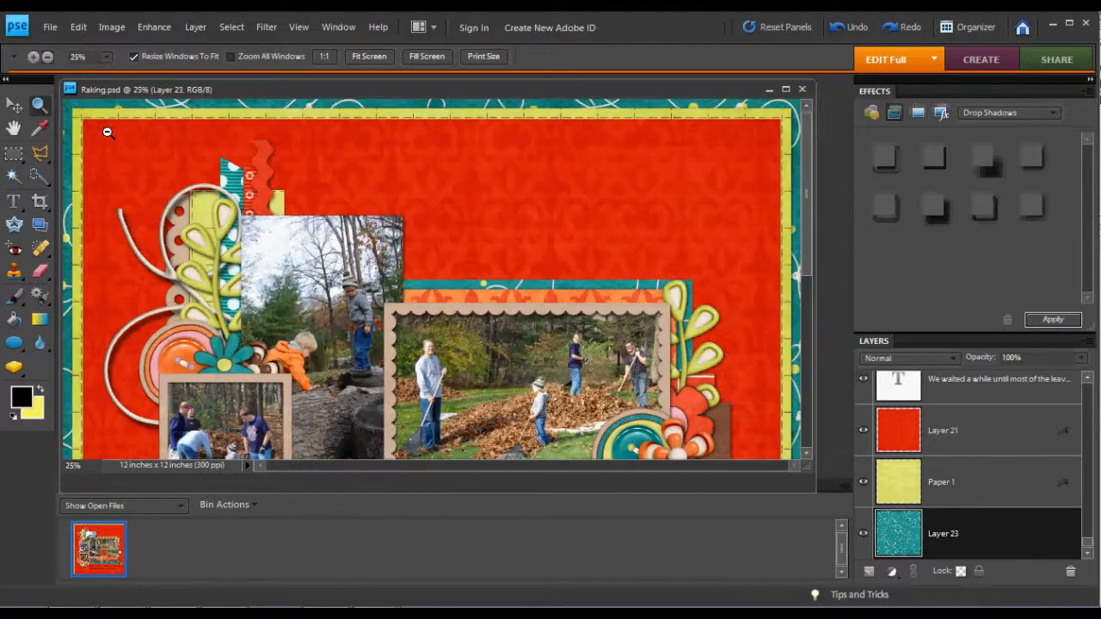
# Zoom out to 16.67%, enlarge the framed string and leaf embellishments to 28.1% and 72.25%, and return to the Fit Screen view.
pyautogui.click(107, 131)
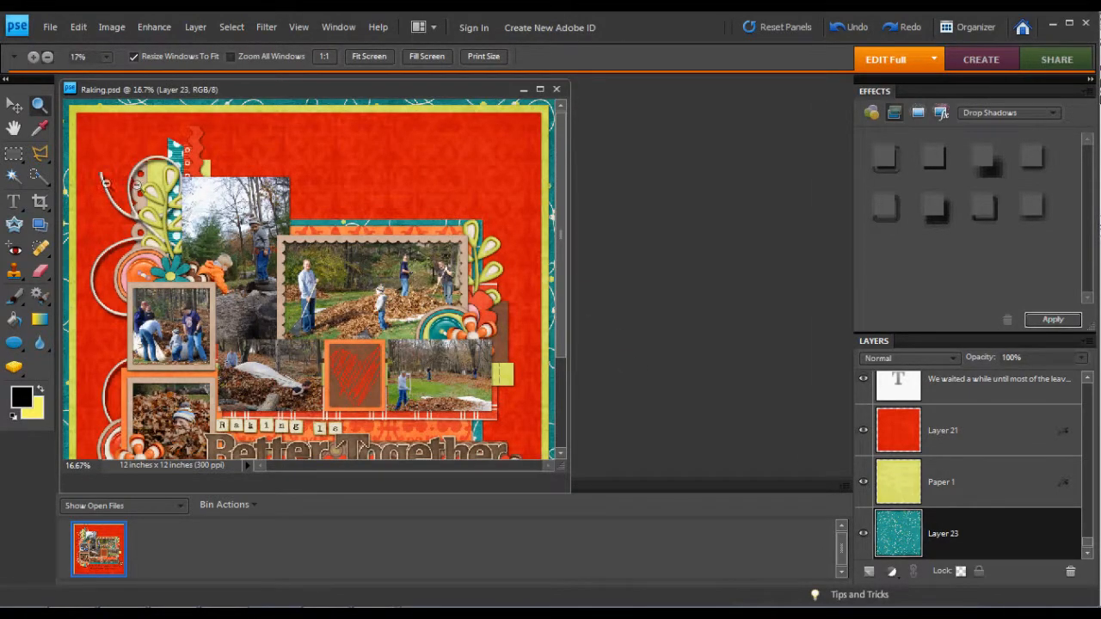
pyautogui.click(34, 57)
pyautogui.moveTo(78, 133); pyautogui.dragTo(217, 307)
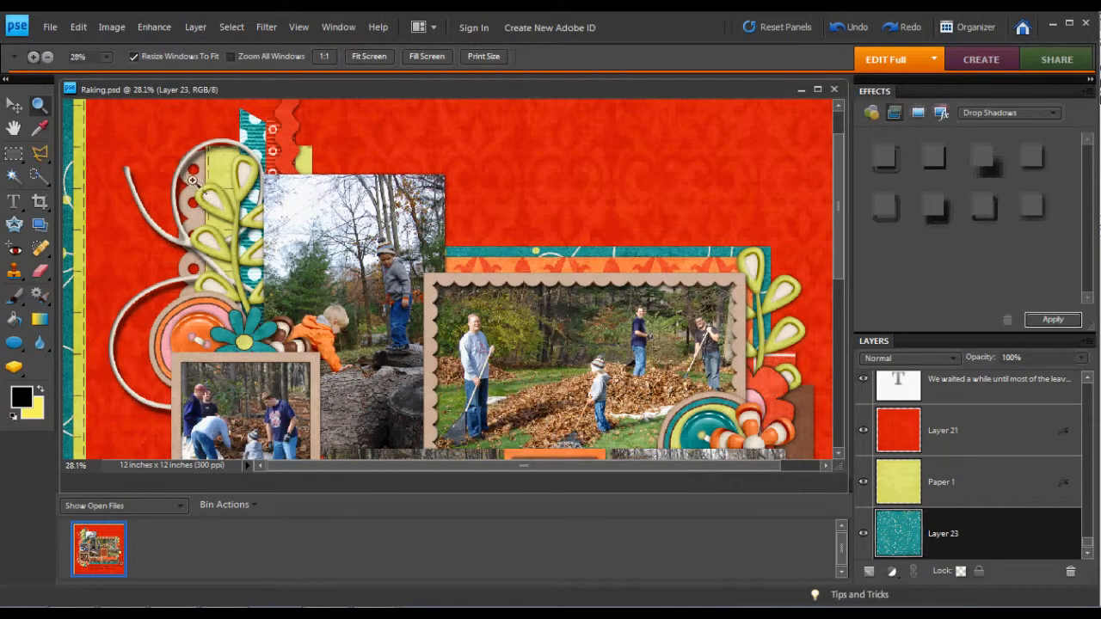
pyautogui.moveTo(107, 137); pyautogui.dragTo(322, 277)
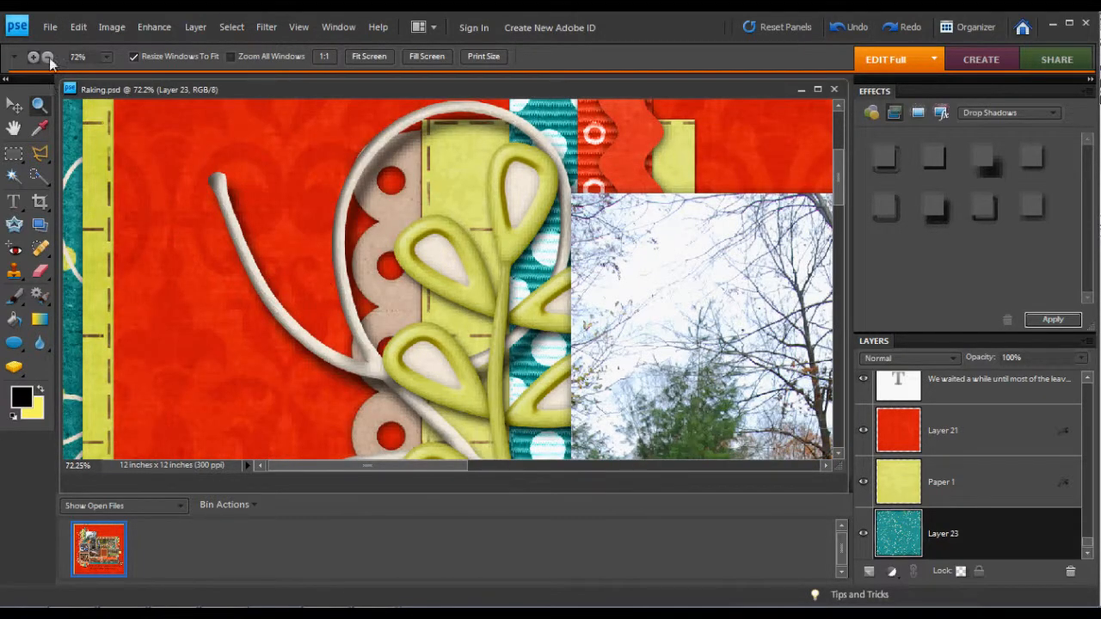
pyautogui.click(362, 60)
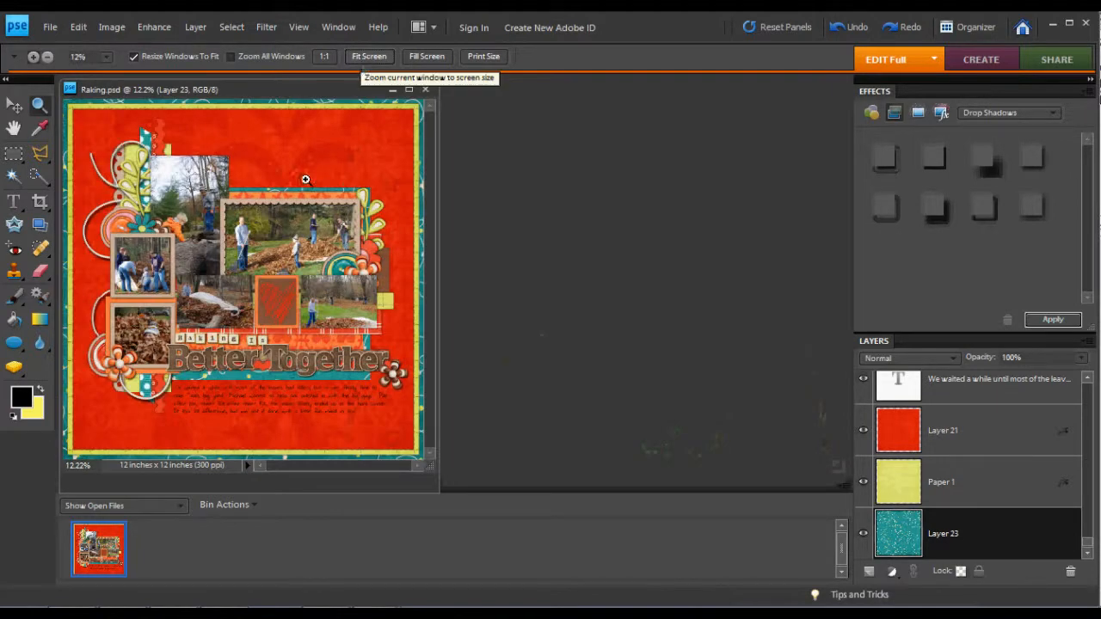